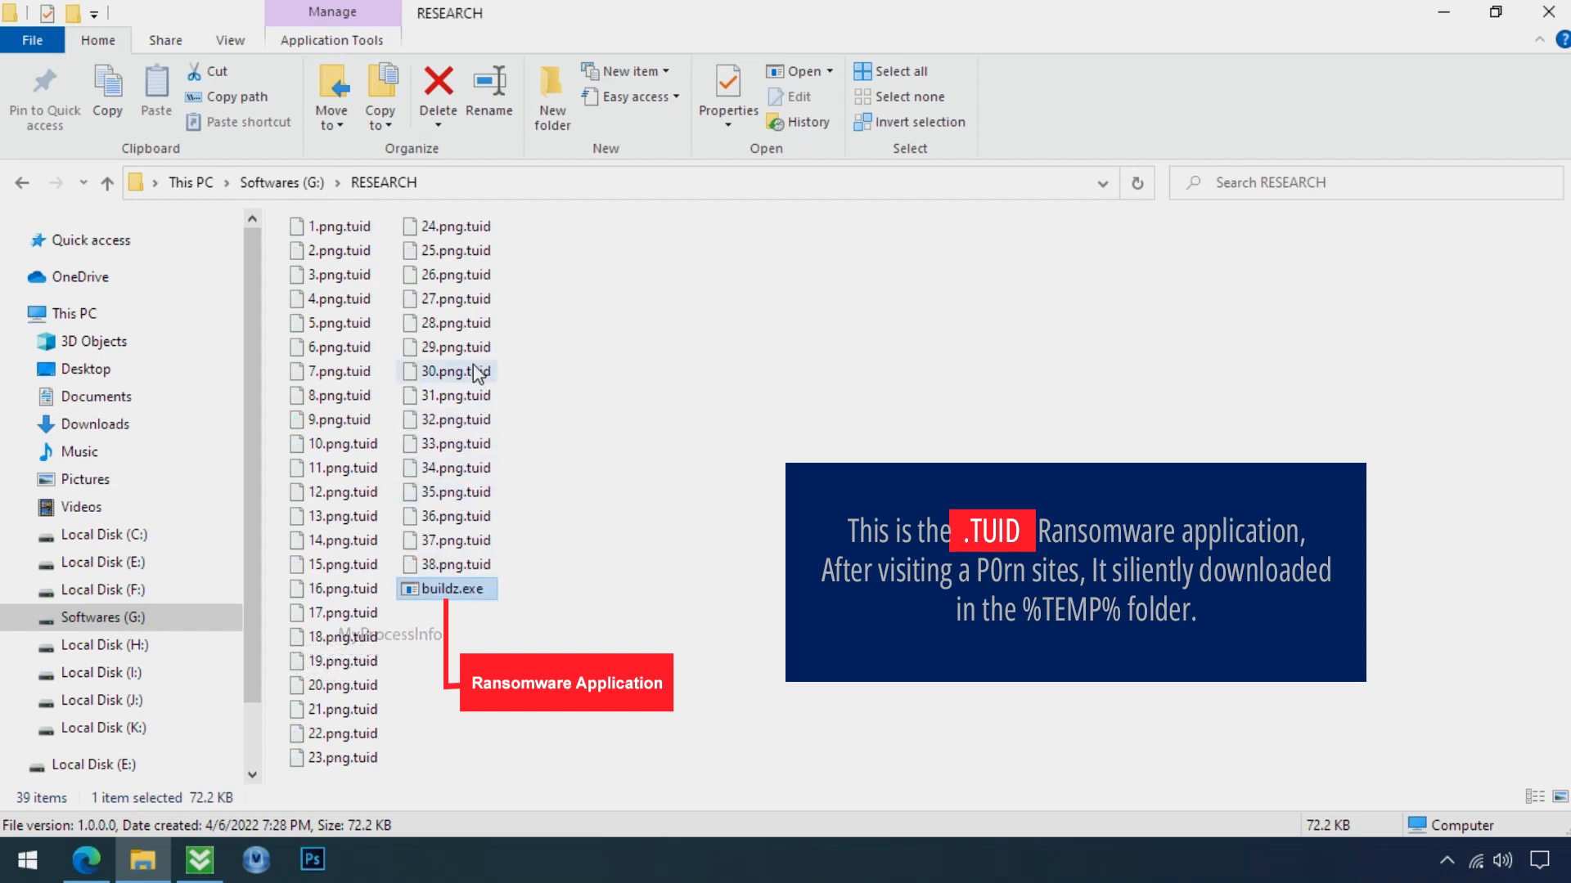
Remove the .tuid extension from the encrypted image in Research Folder so its name is "Testing IMG file by.png".
{"action": "left_click", "coordinate": [342, 567]}
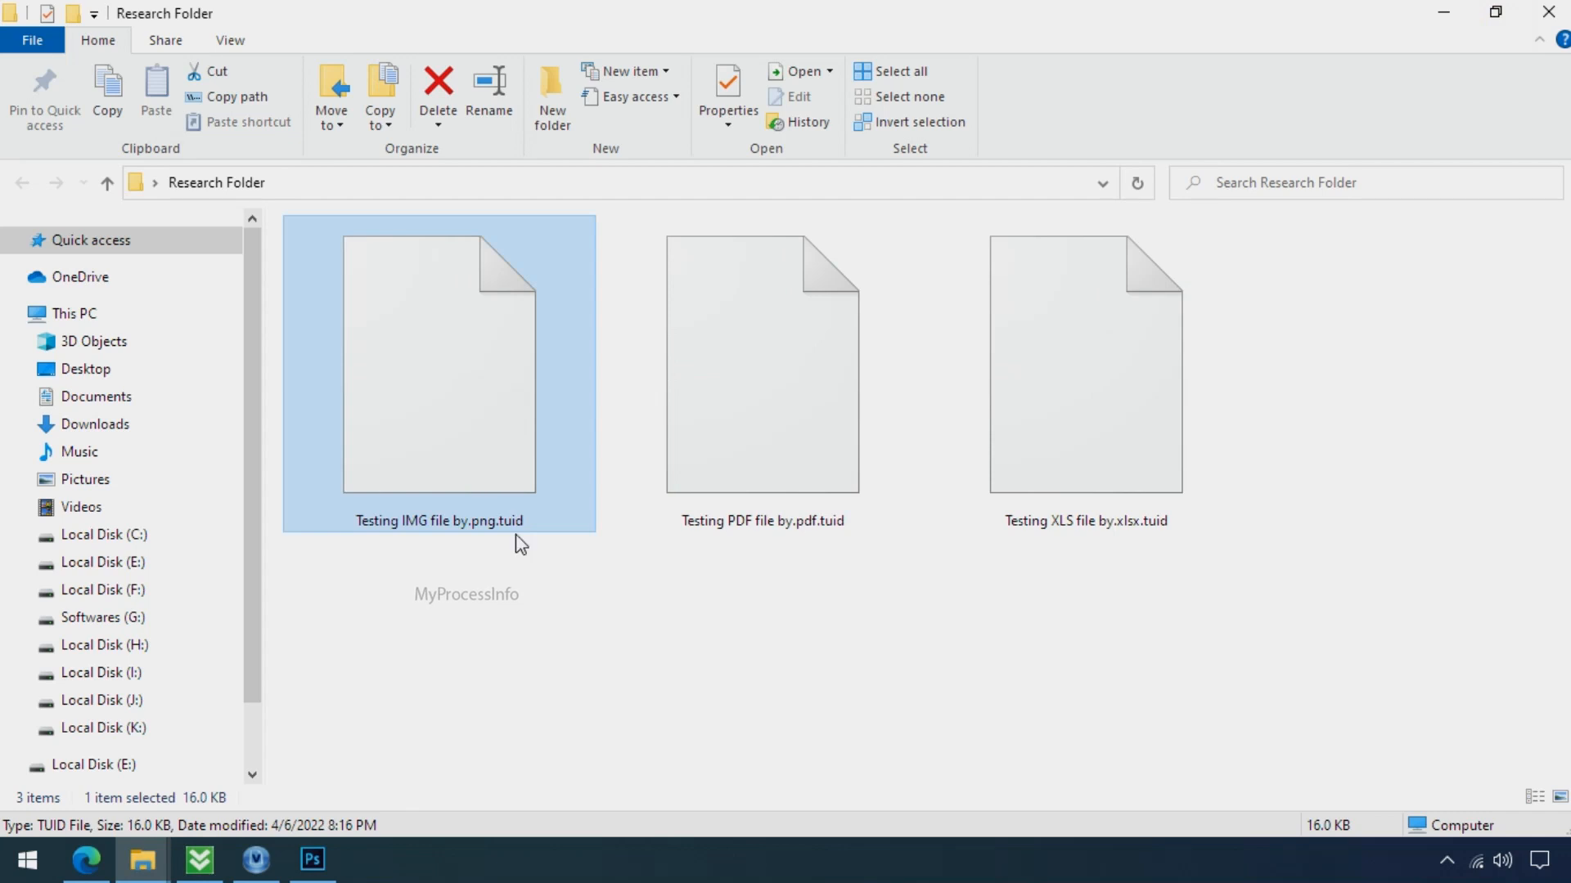
{"action": "left_click", "coordinate": [507, 530]}
{"action": "left_click_drag", "start_coordinate": [495, 521], "coordinate": [594, 520]}
{"action": "key", "text": "BackSpace"}
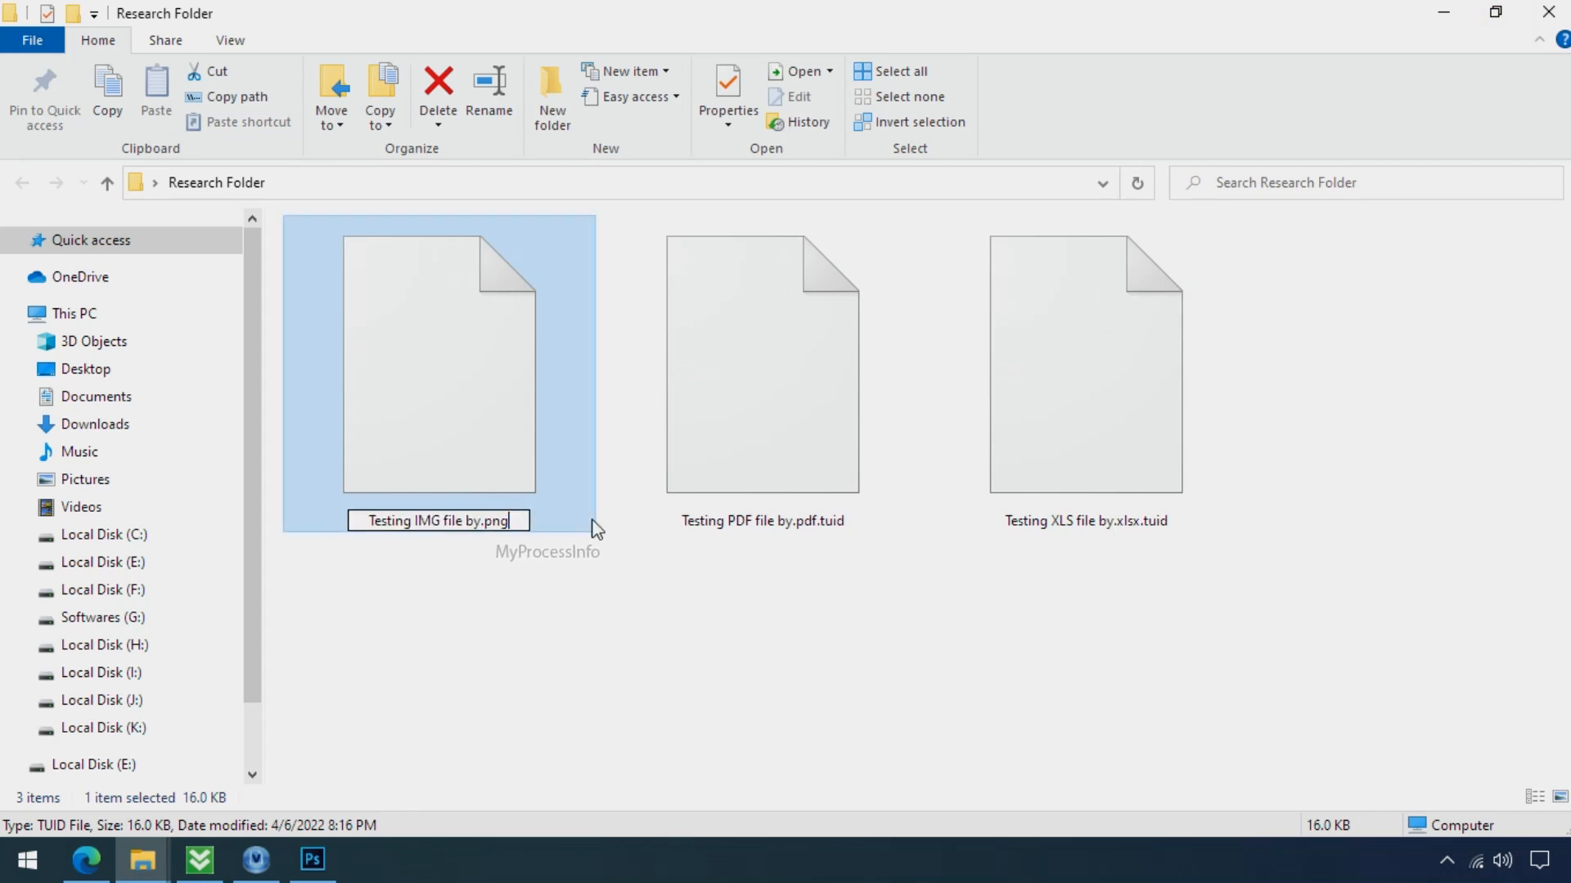
{"action": "key", "text": "Return"}
Open "Testing IMG file by.png" in Photos to check whether the image displays, and close the viewer.
{"action": "left_click", "coordinate": [887, 440]}
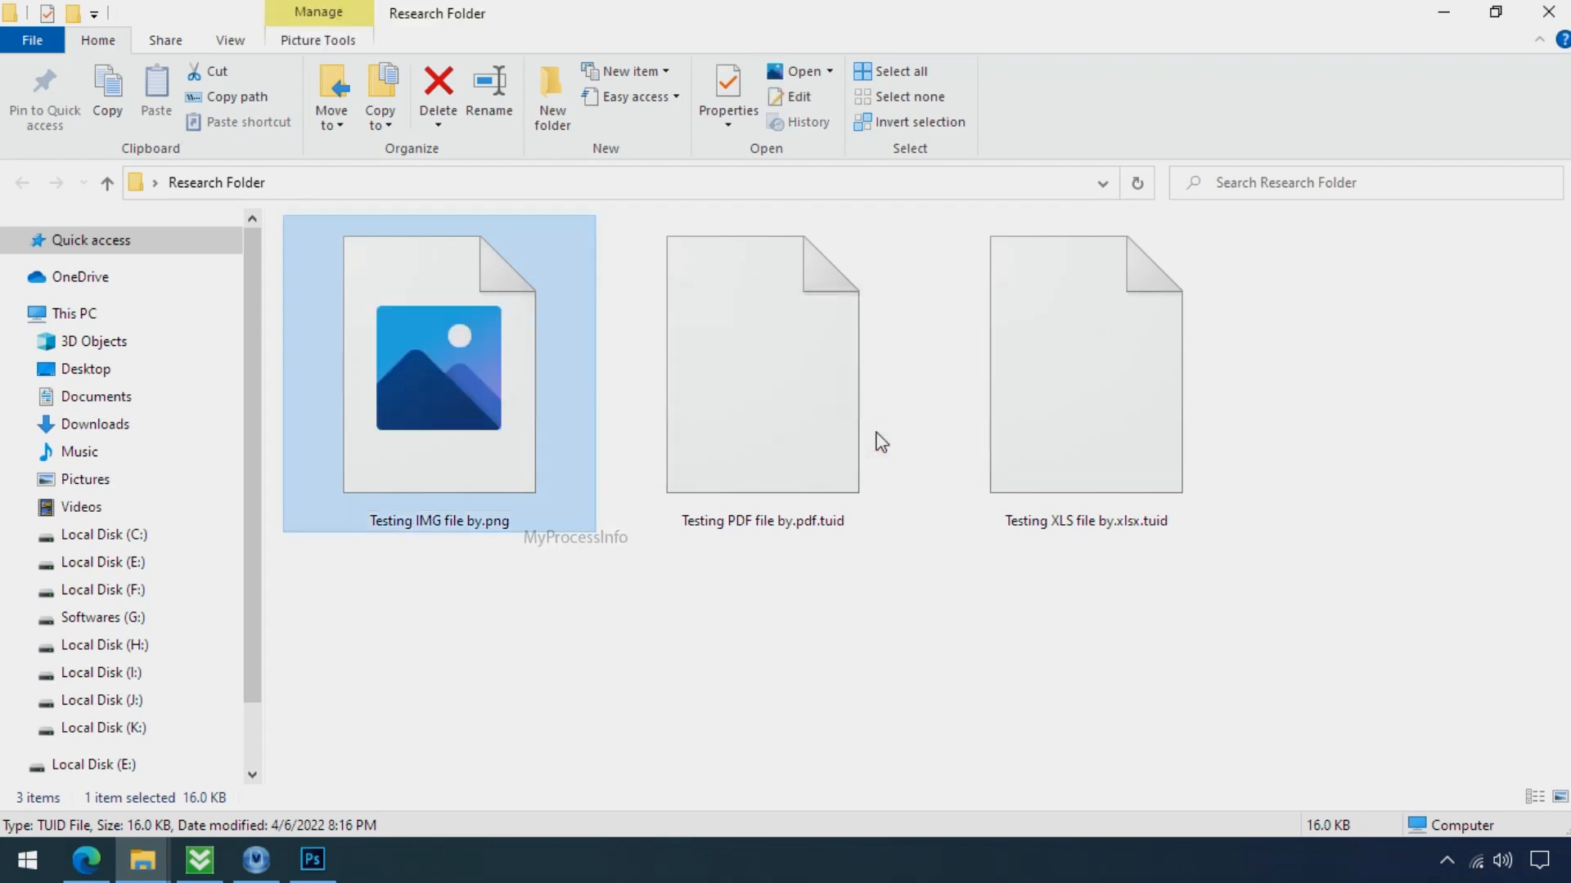
{"action": "left_click", "coordinate": [493, 450]}
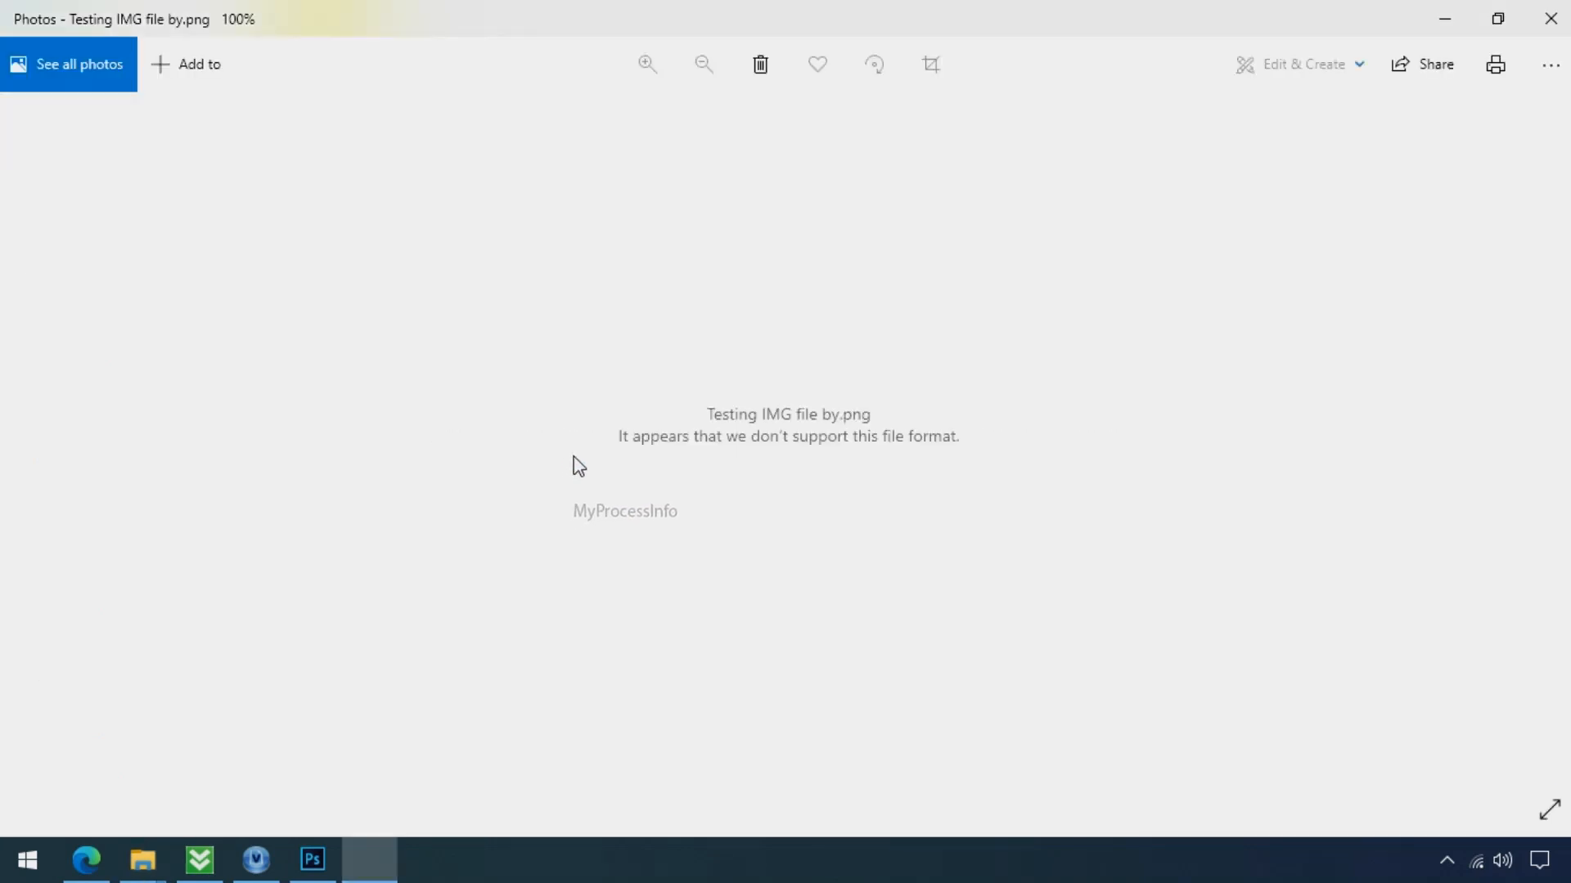
{"action": "left_click", "coordinate": [1550, 18]}
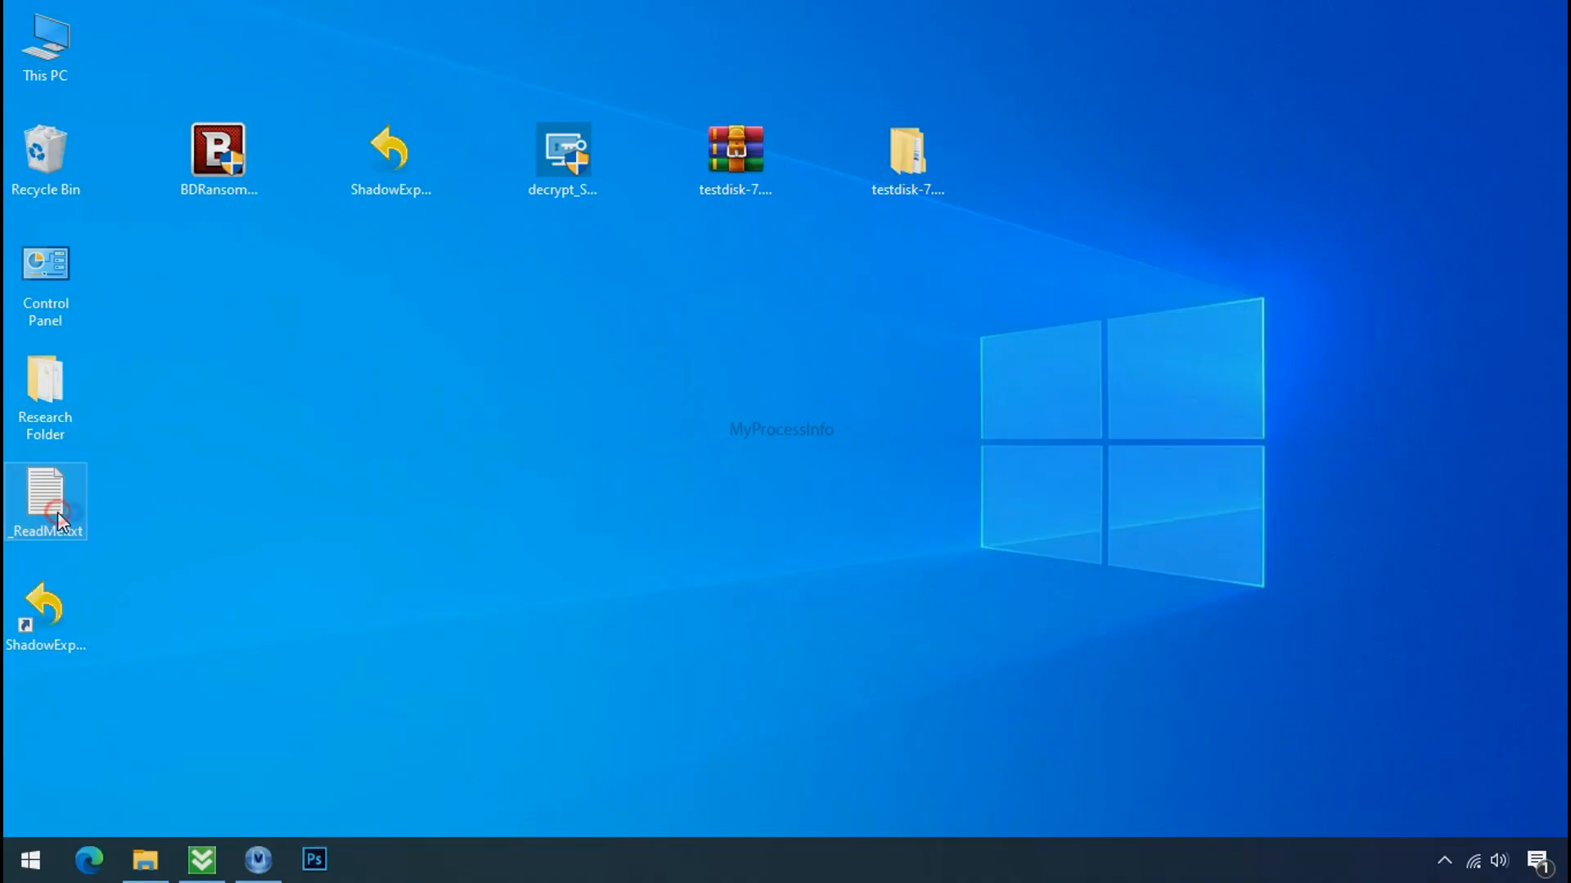
Read the ransom note _ReadMe.txt on the desktop, examining the contact e-mails and personal ID, and close it.
{"action": "double_click", "coordinate": [57, 512]}
{"action": "scroll", "coordinate": [483, 429], "scroll_direction": "down", "scroll_amount": 8}
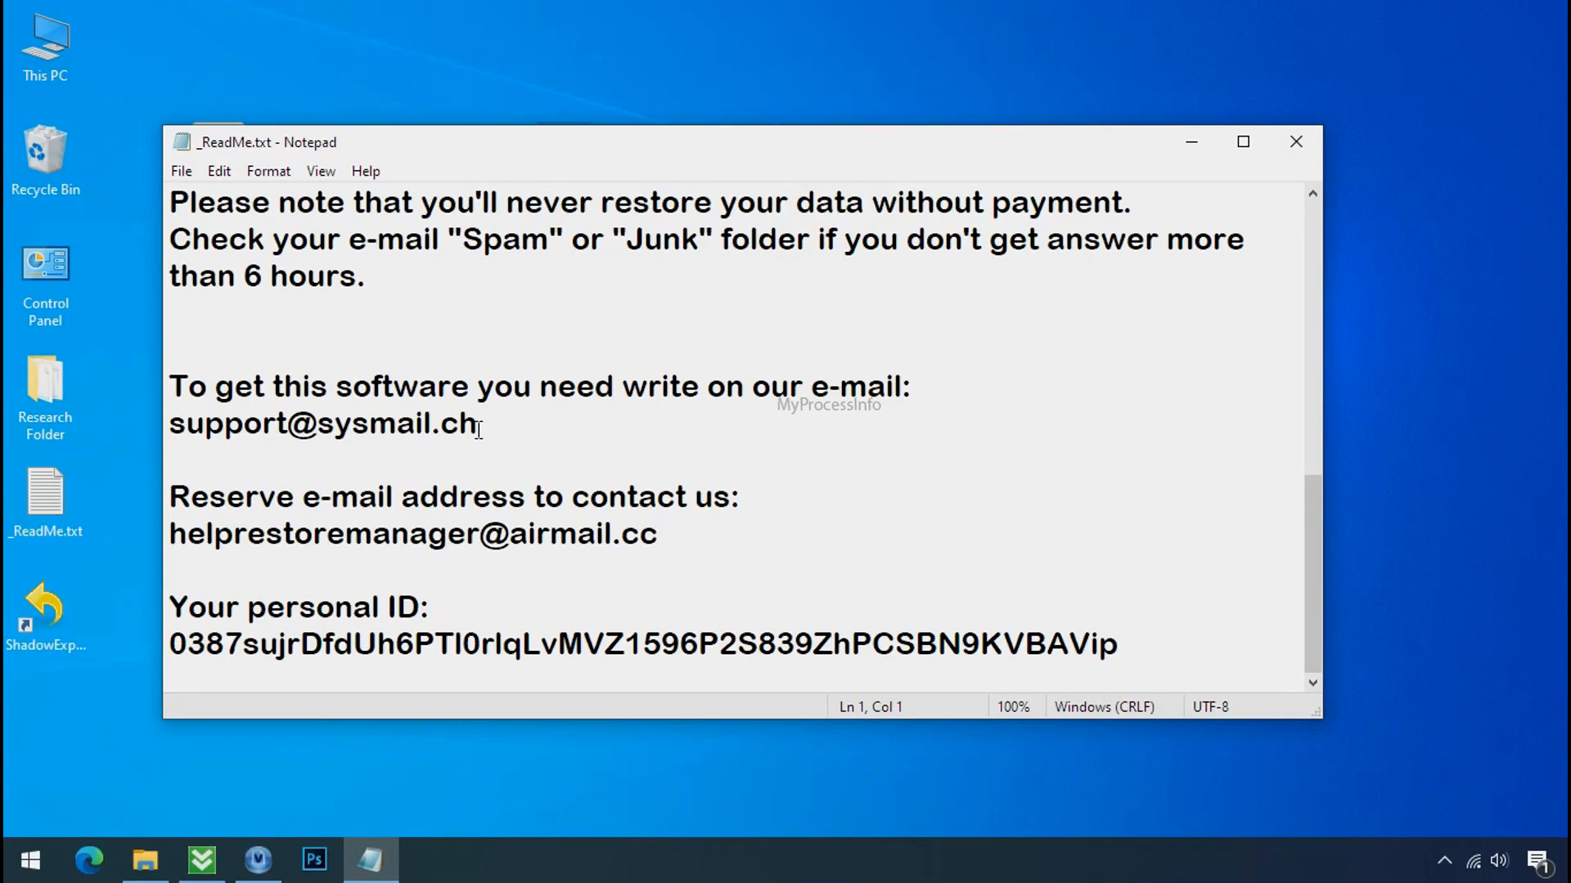
{"action": "double_click", "coordinate": [415, 438]}
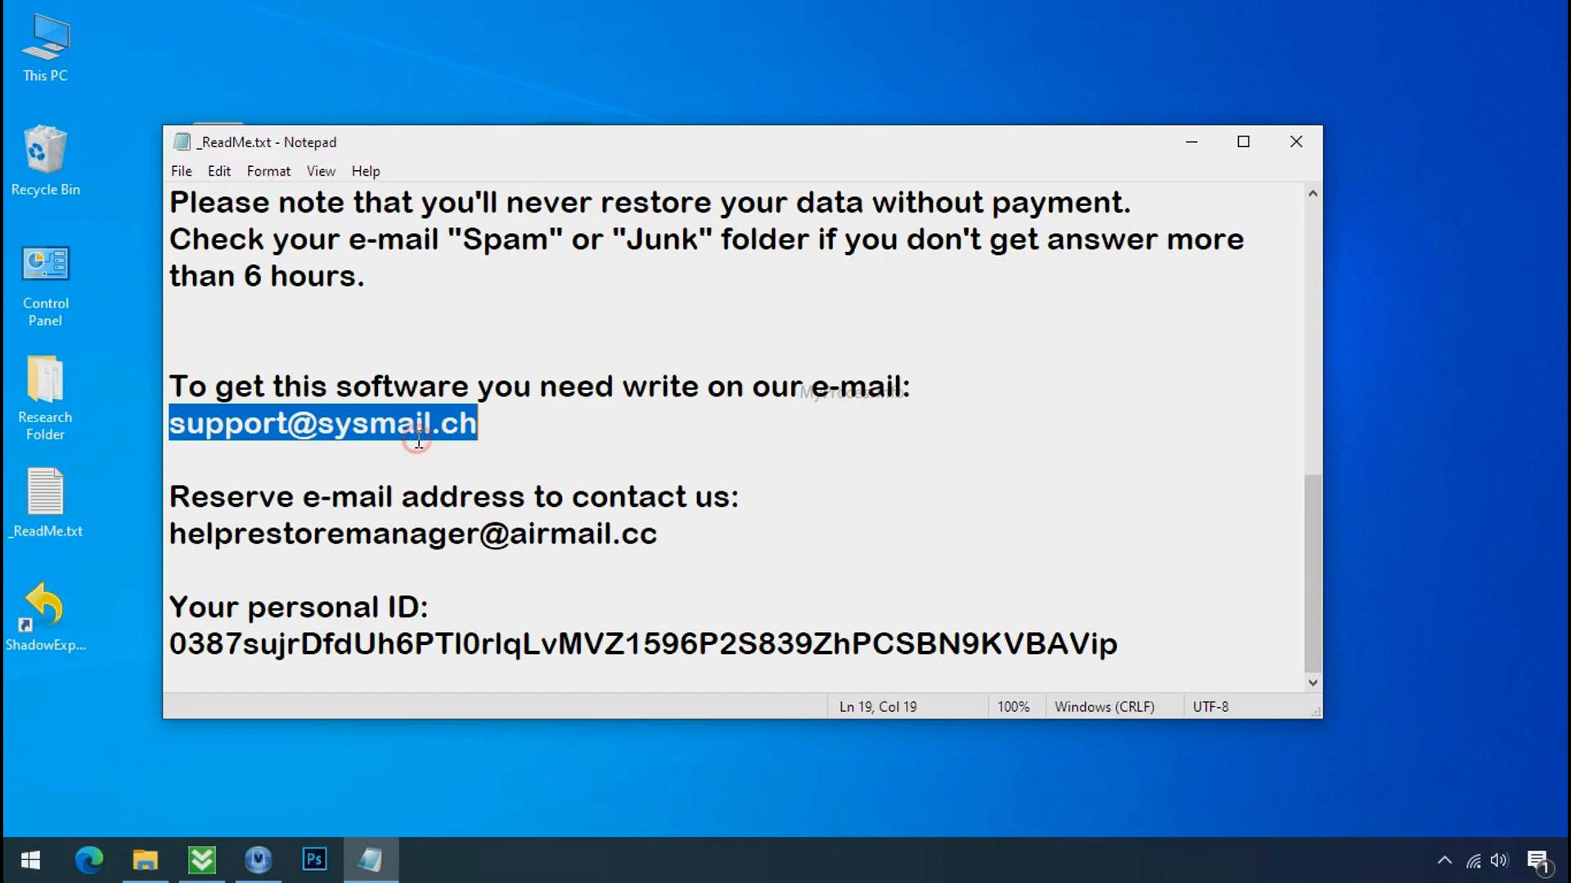
{"action": "double_click", "coordinate": [391, 532]}
{"action": "double_click", "coordinate": [409, 643]}
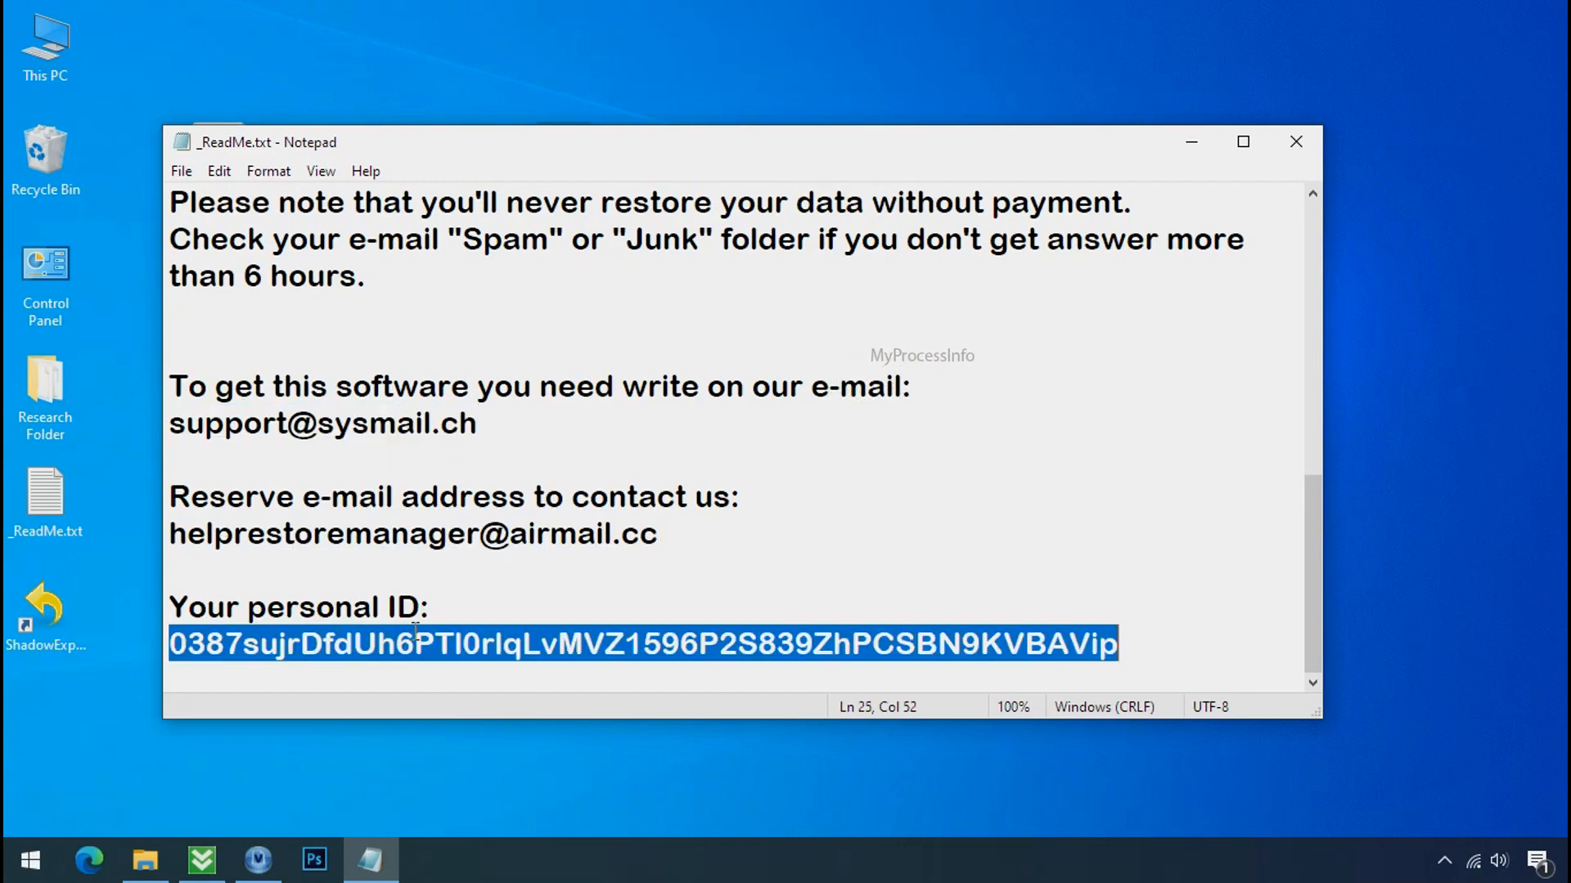
{"action": "scroll", "coordinate": [462, 593], "scroll_direction": "up", "scroll_amount": 8}
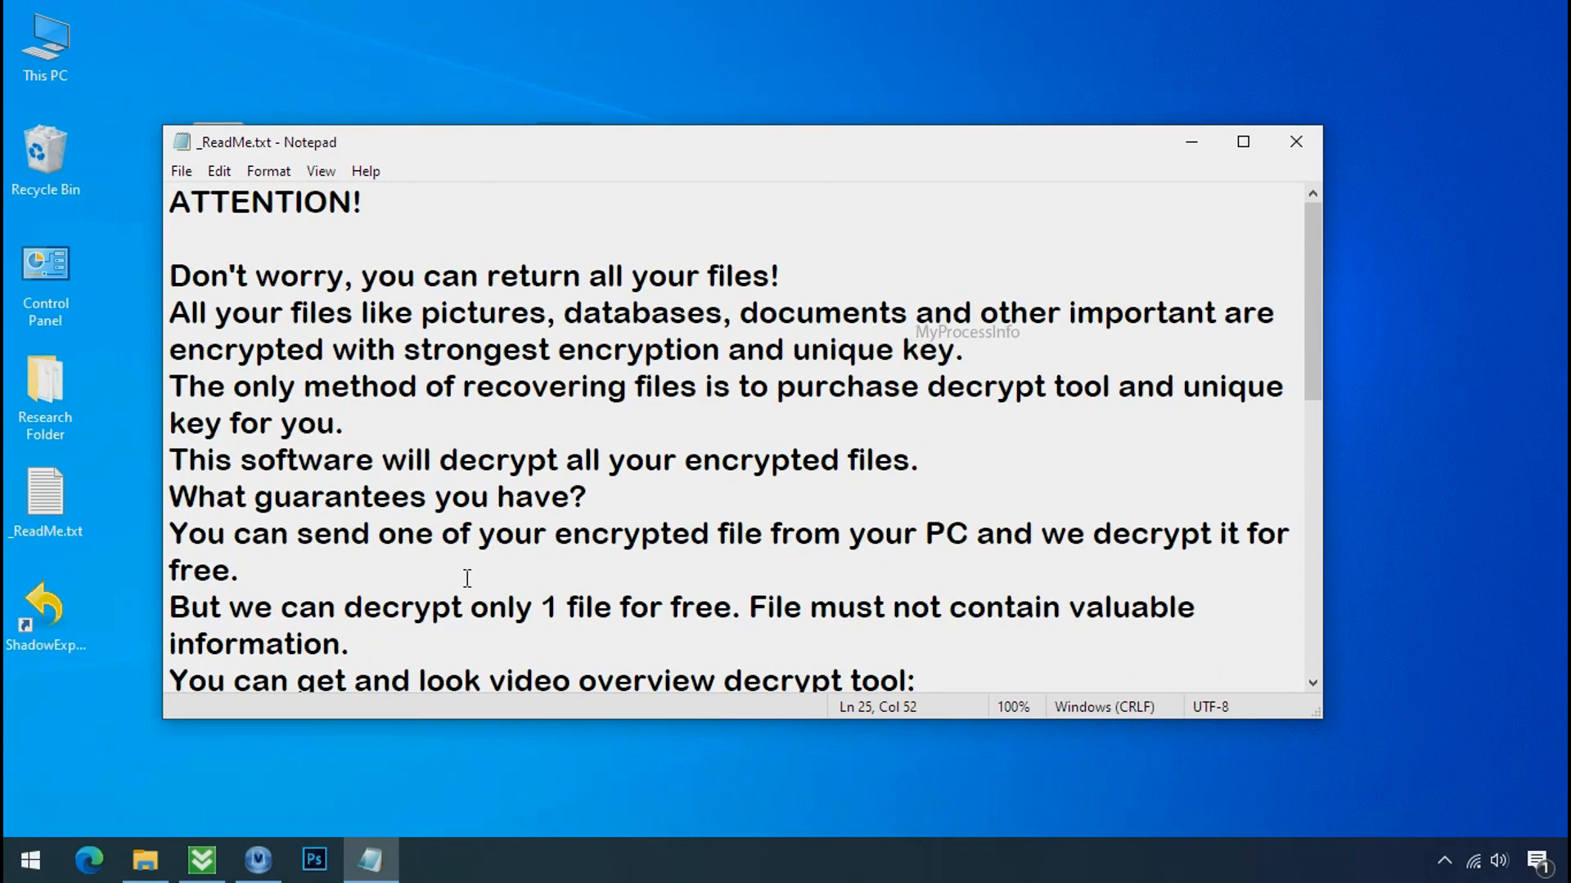
{"action": "left_click", "coordinate": [1297, 146]}
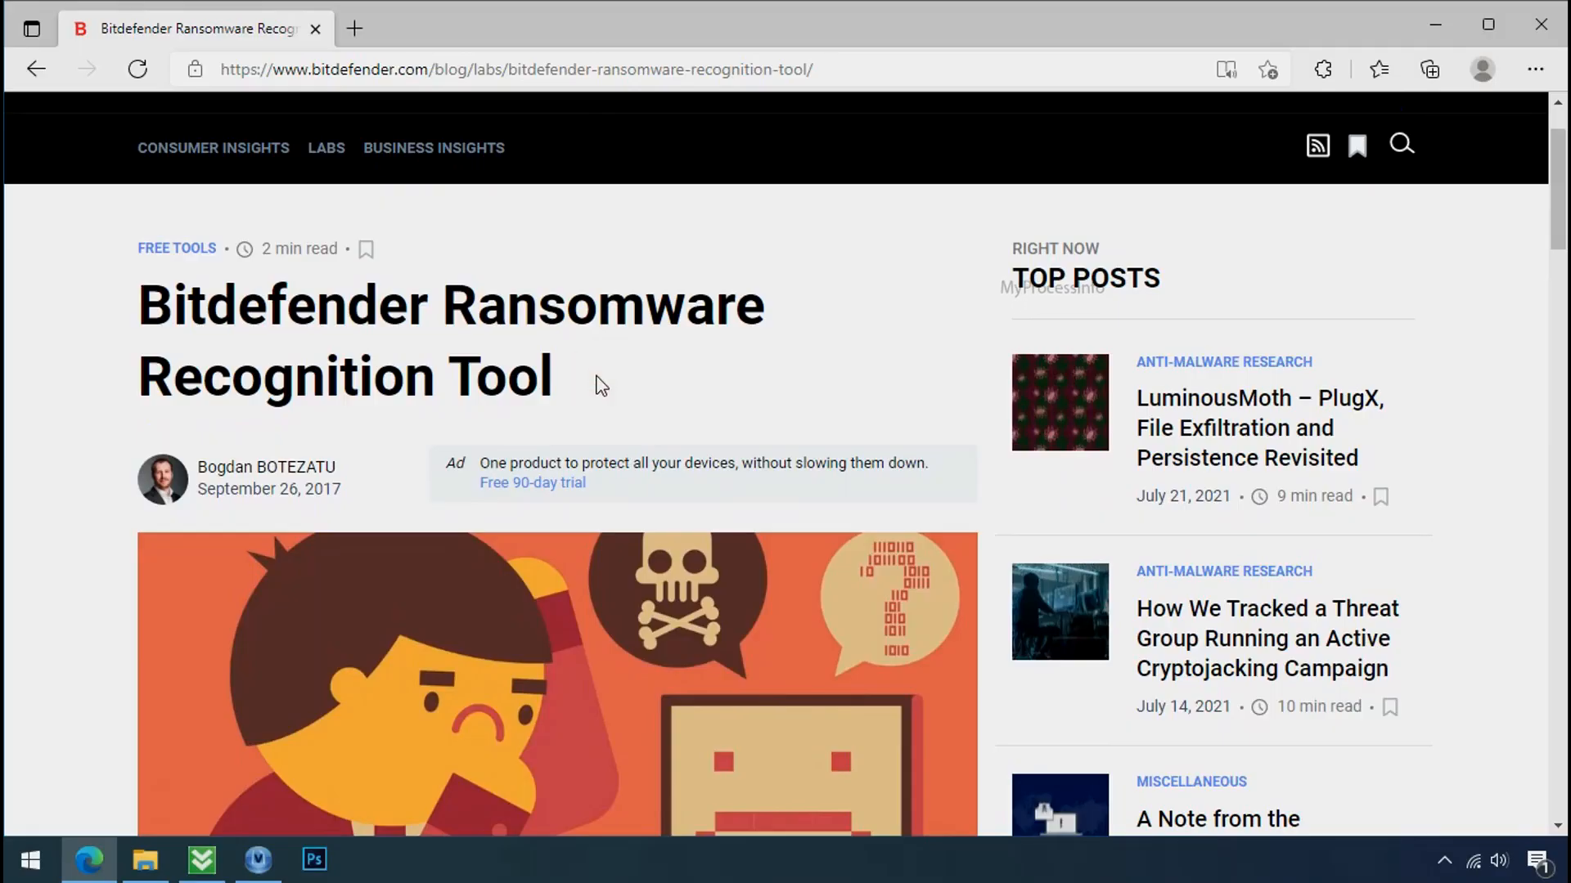
Download the Bitdefender Ransomware Recognition Tool from the link under Step 1 of the blog article.
{"action": "scroll", "coordinate": [601, 389], "scroll_direction": "down", "scroll_amount": 6}
{"action": "scroll", "coordinate": [600, 387], "scroll_direction": "down", "scroll_amount": 4}
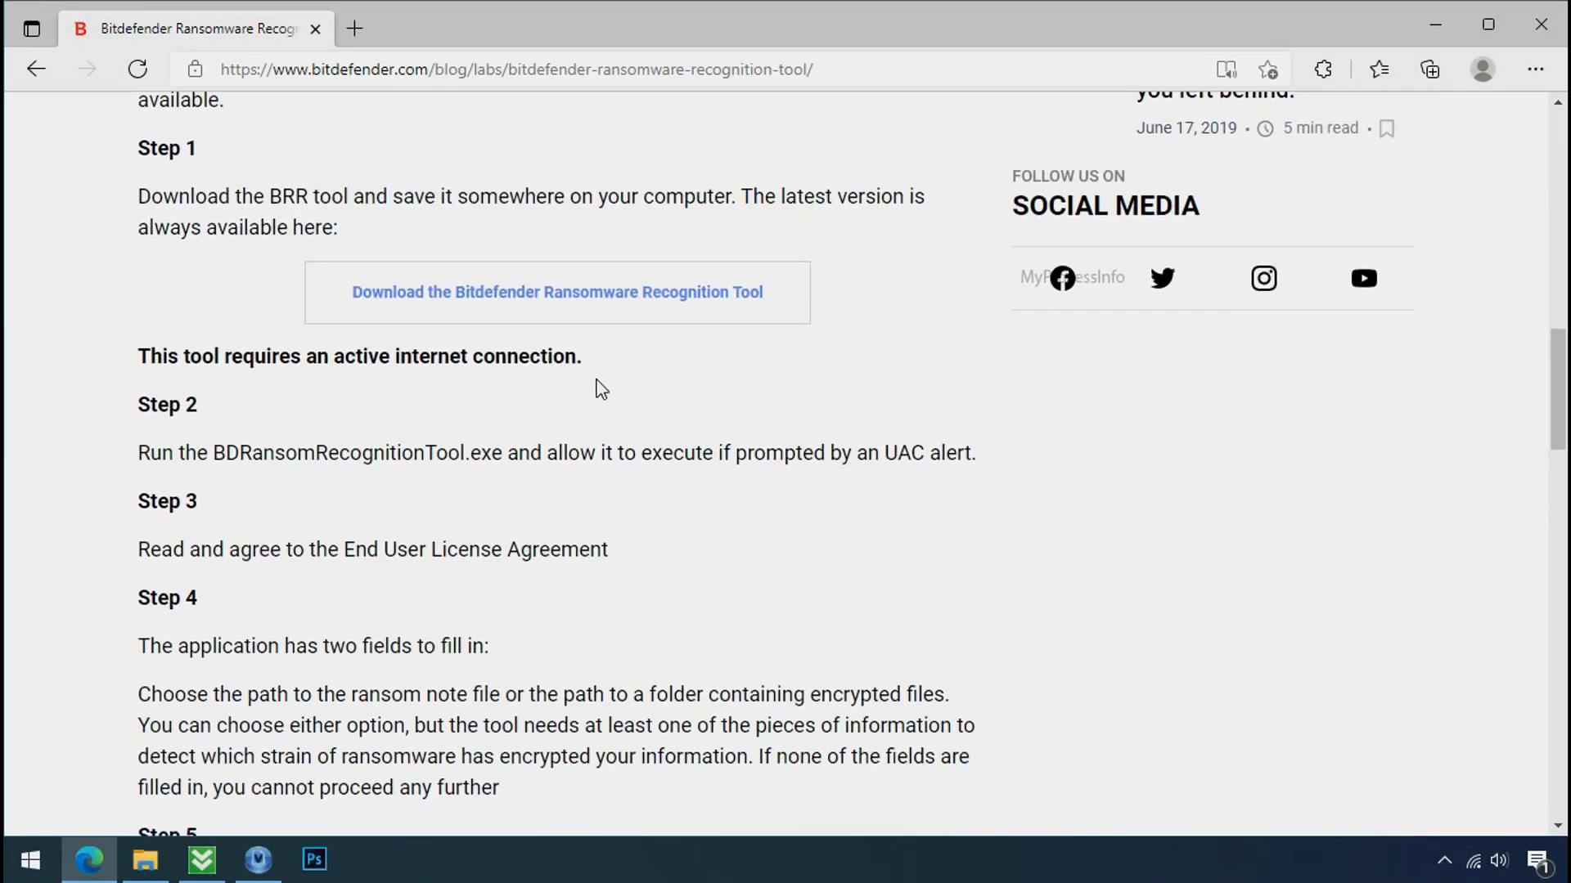
{"action": "left_click", "coordinate": [578, 307]}
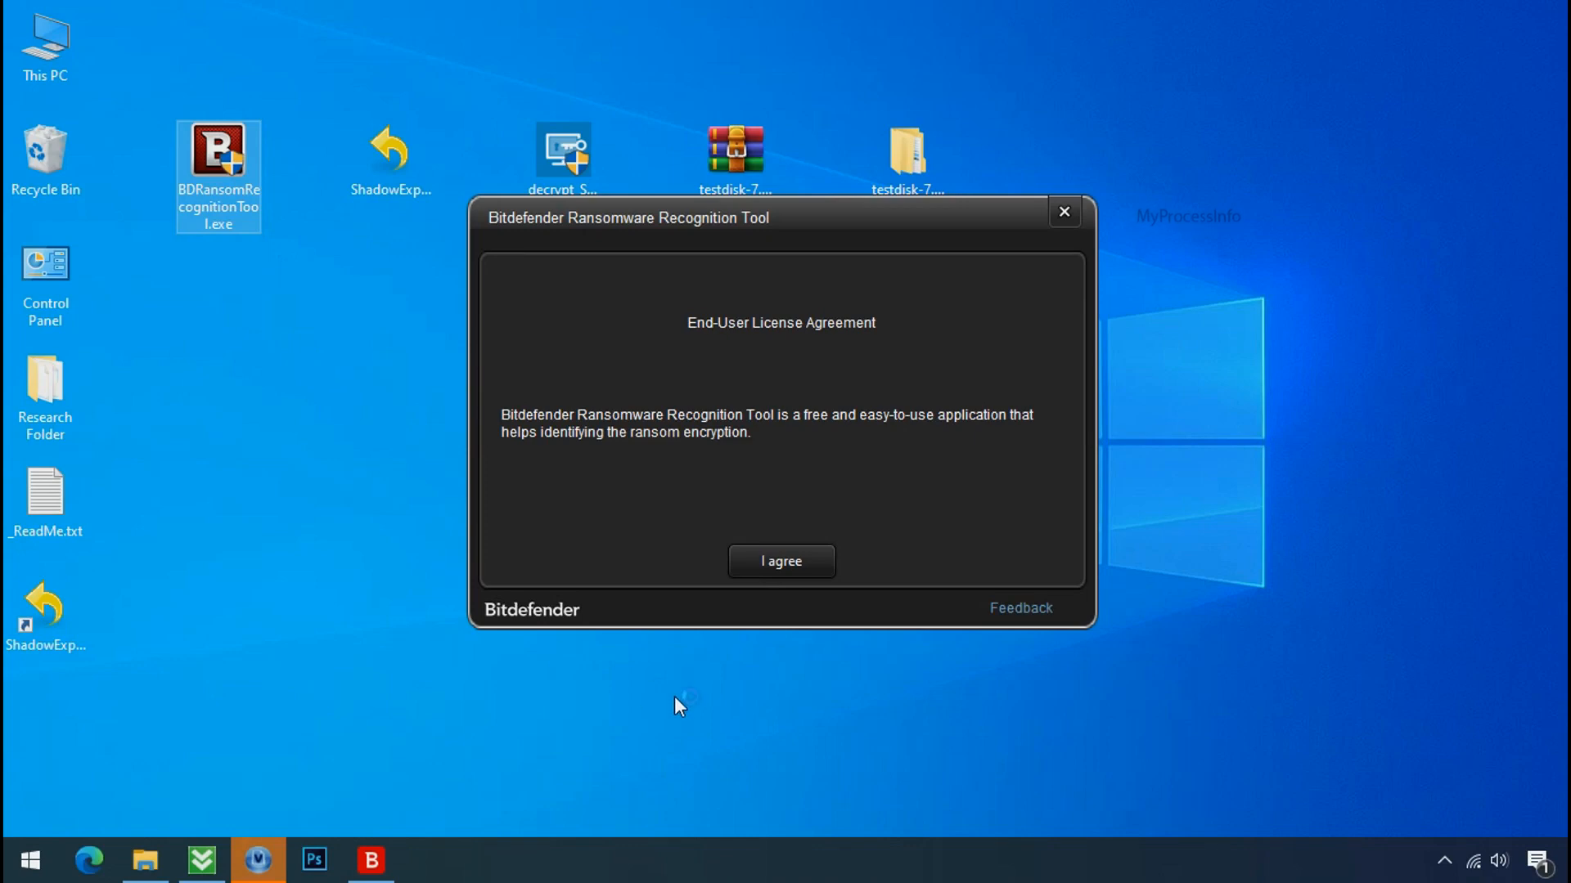
Accept the recognition tool's license agreement, scan the ransom note _ReadMe.txt from the desktop for its ransomware family, and close the tool.
{"action": "left_click", "coordinate": [781, 568]}
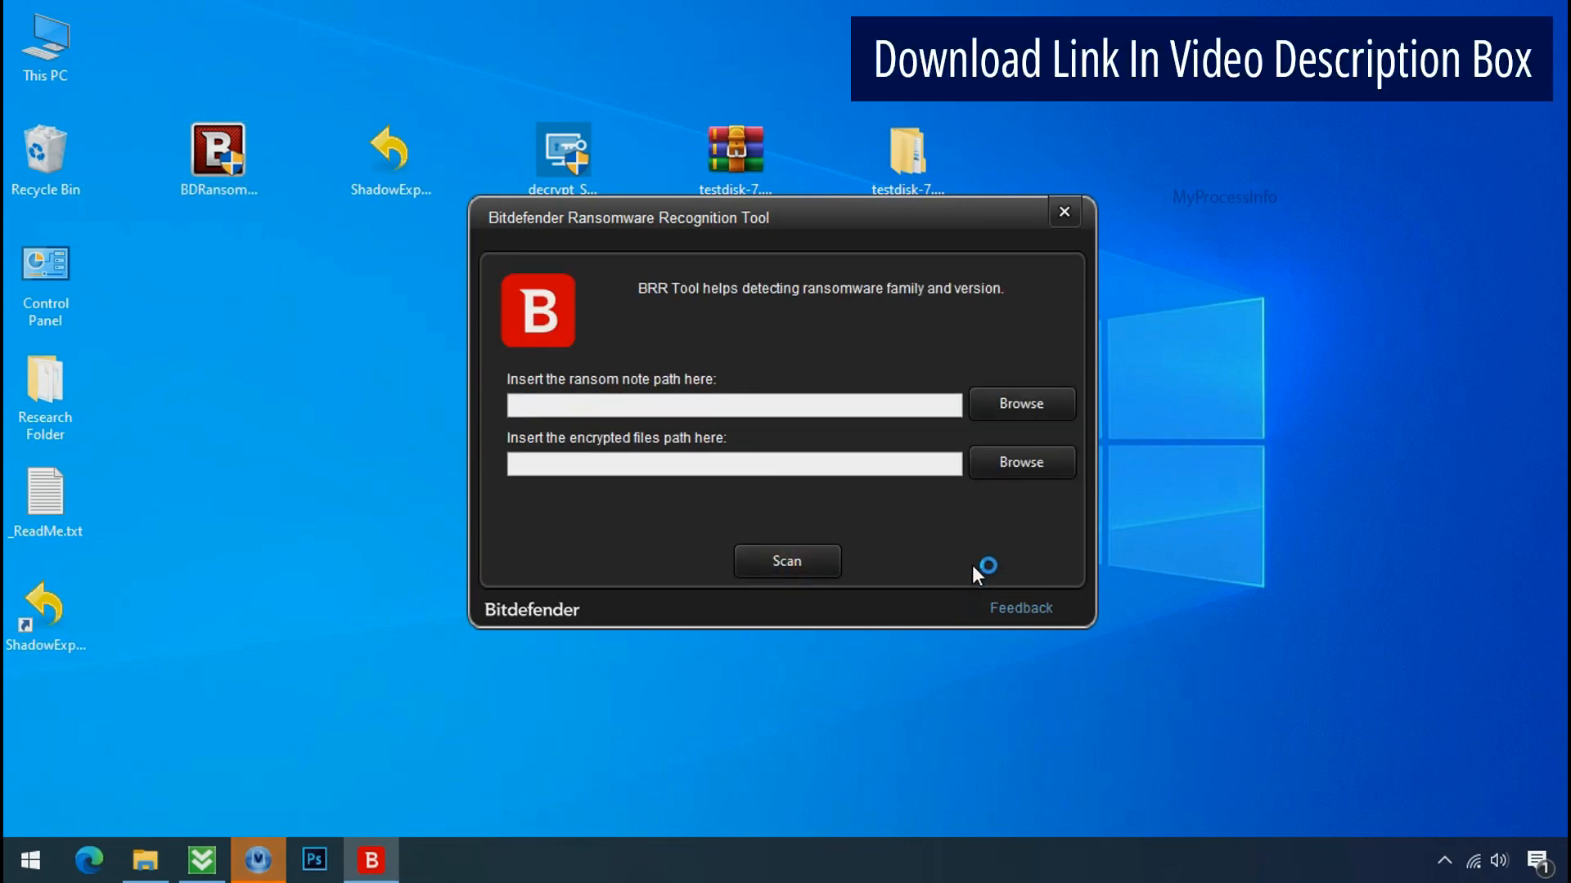
{"action": "left_click", "coordinate": [1021, 405]}
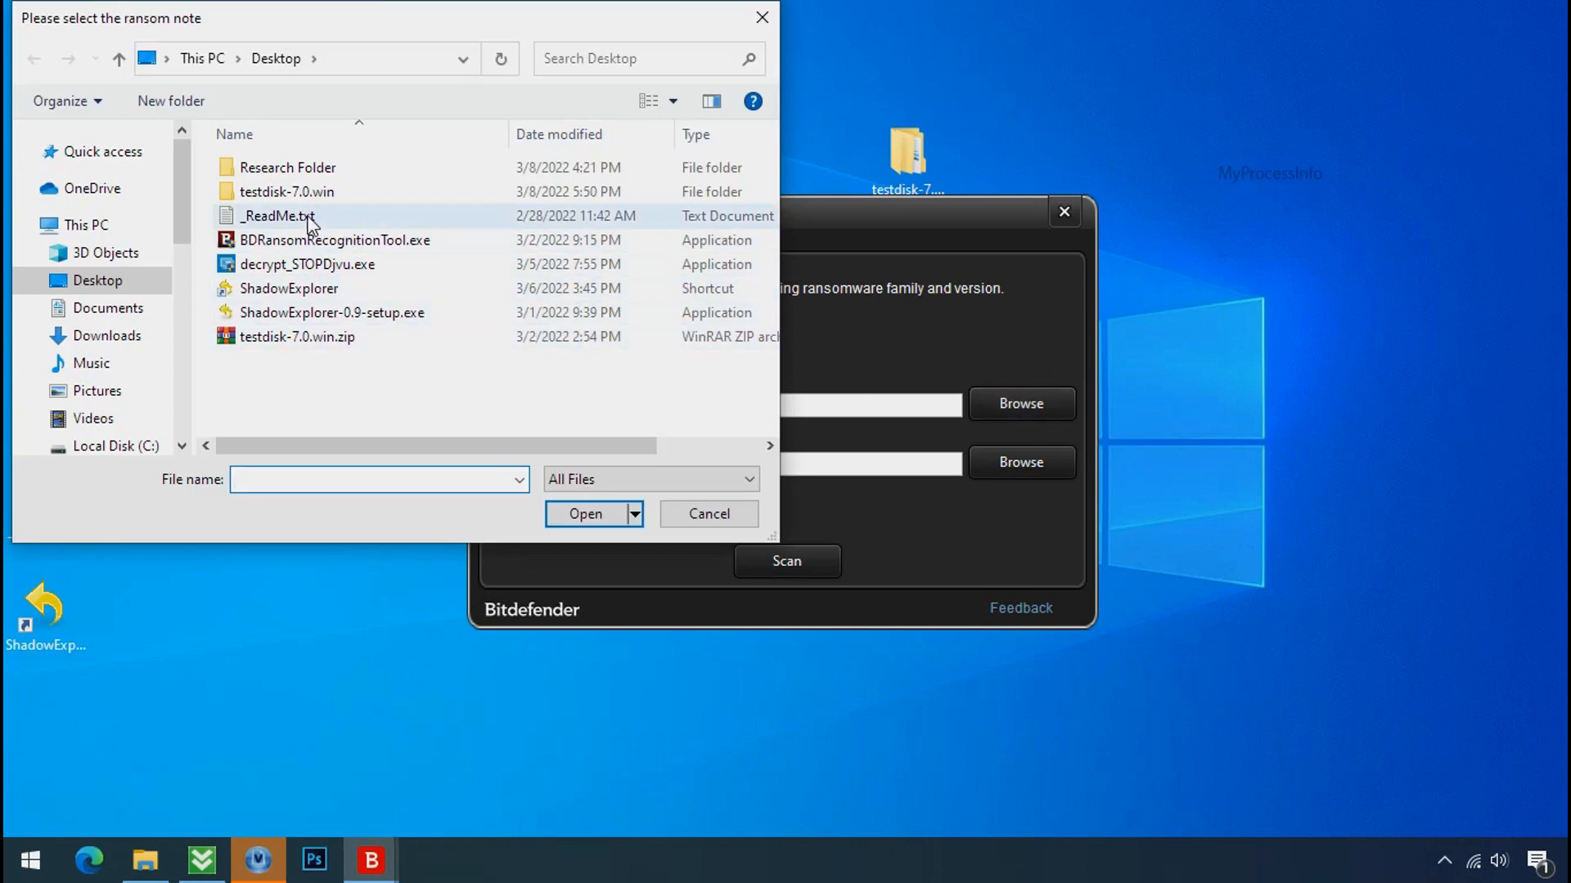
{"action": "double_click", "coordinate": [291, 215]}
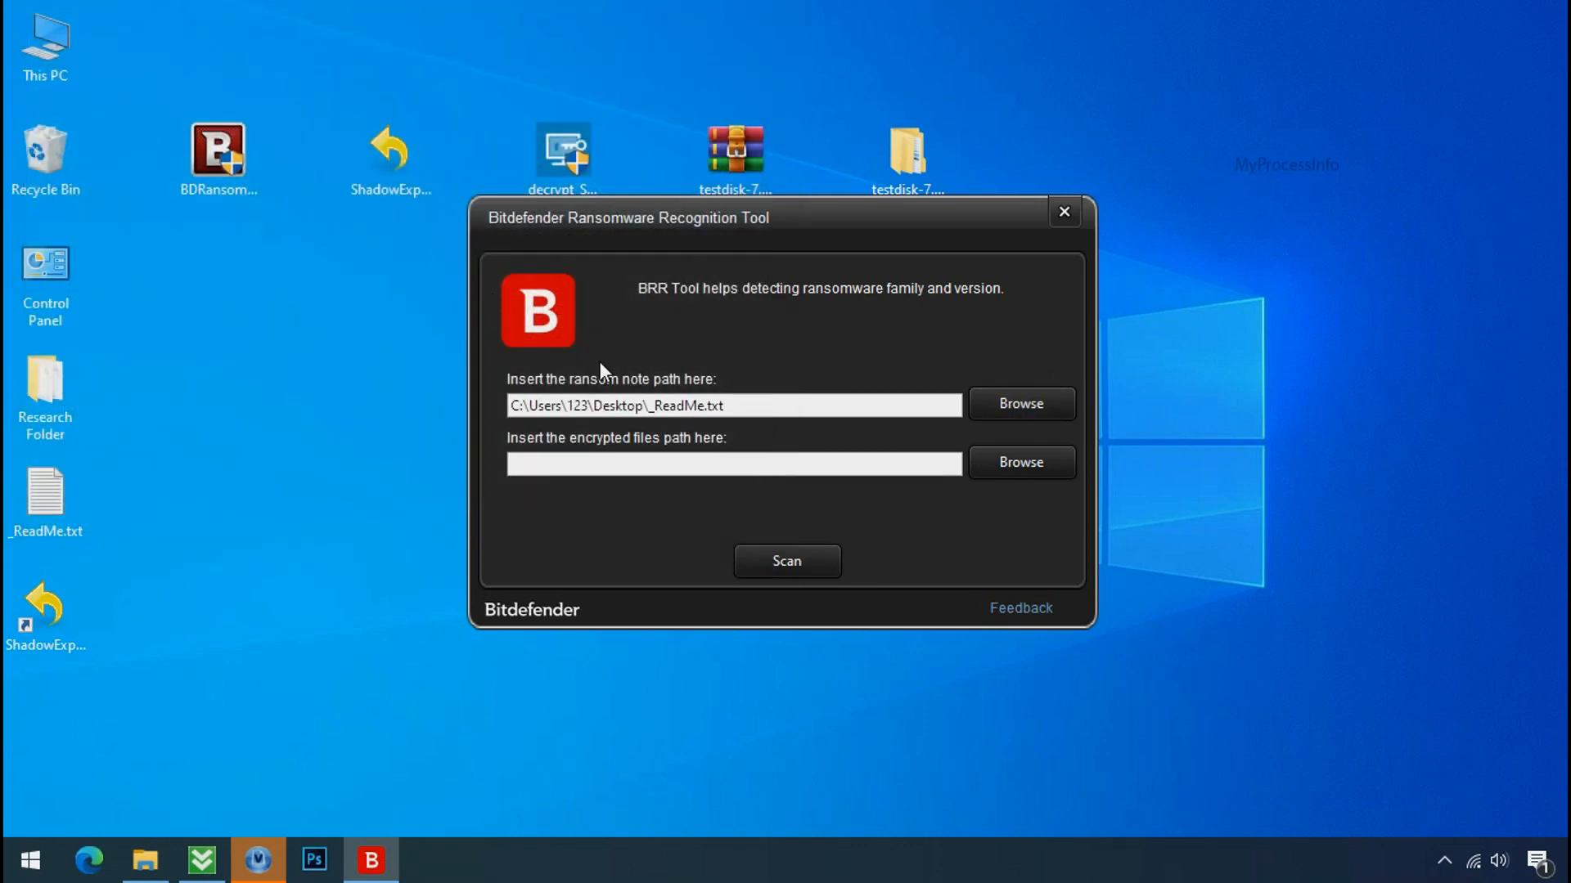
{"action": "left_click", "coordinate": [782, 566]}
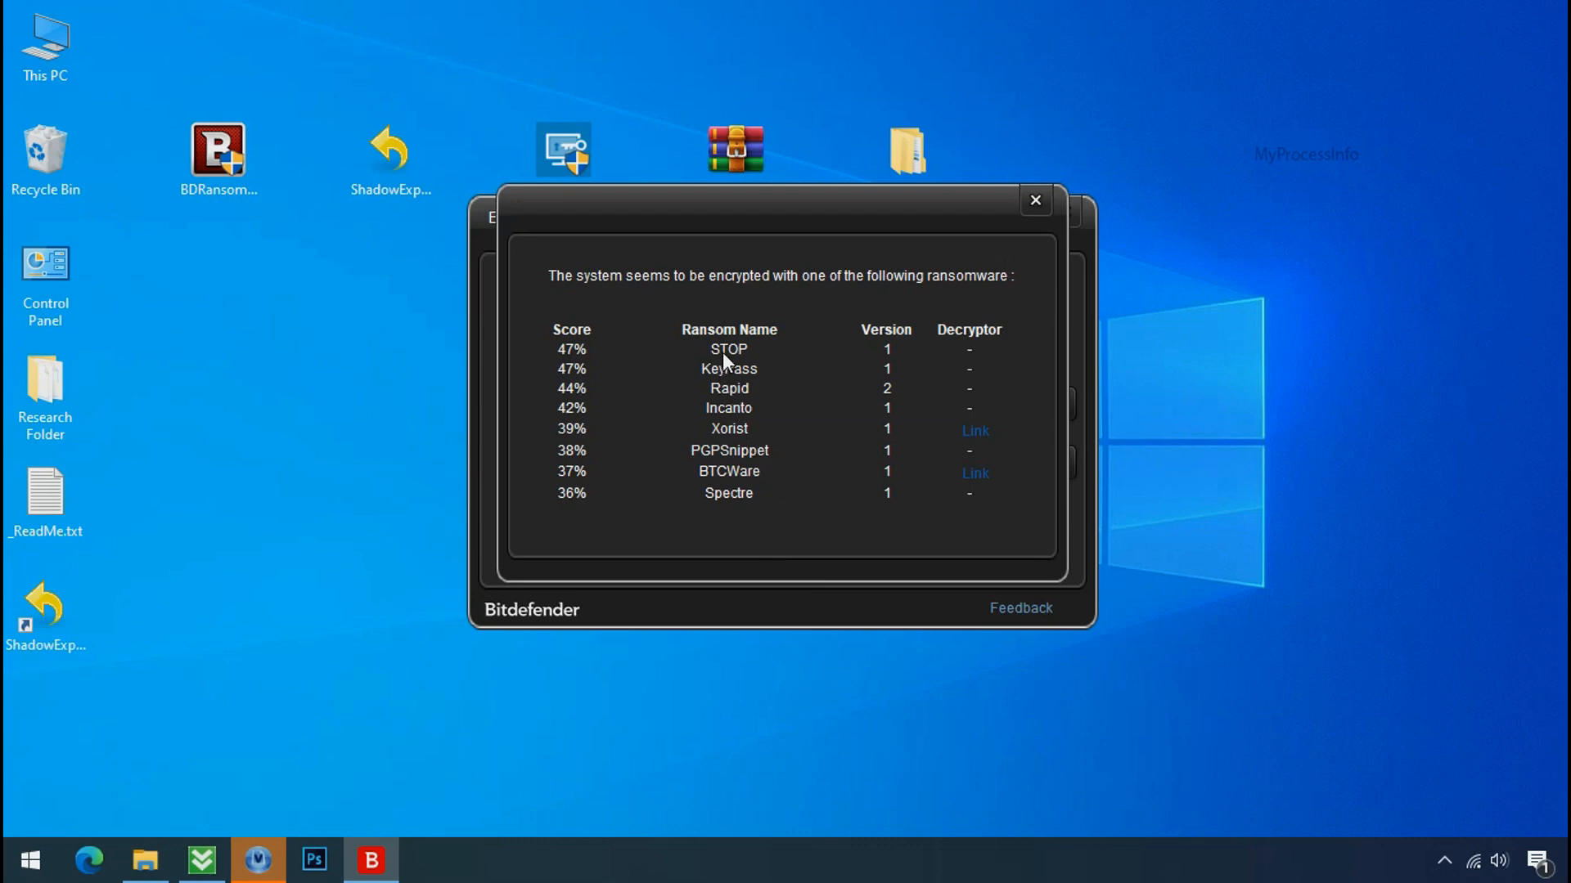
{"action": "left_click", "coordinate": [1036, 201]}
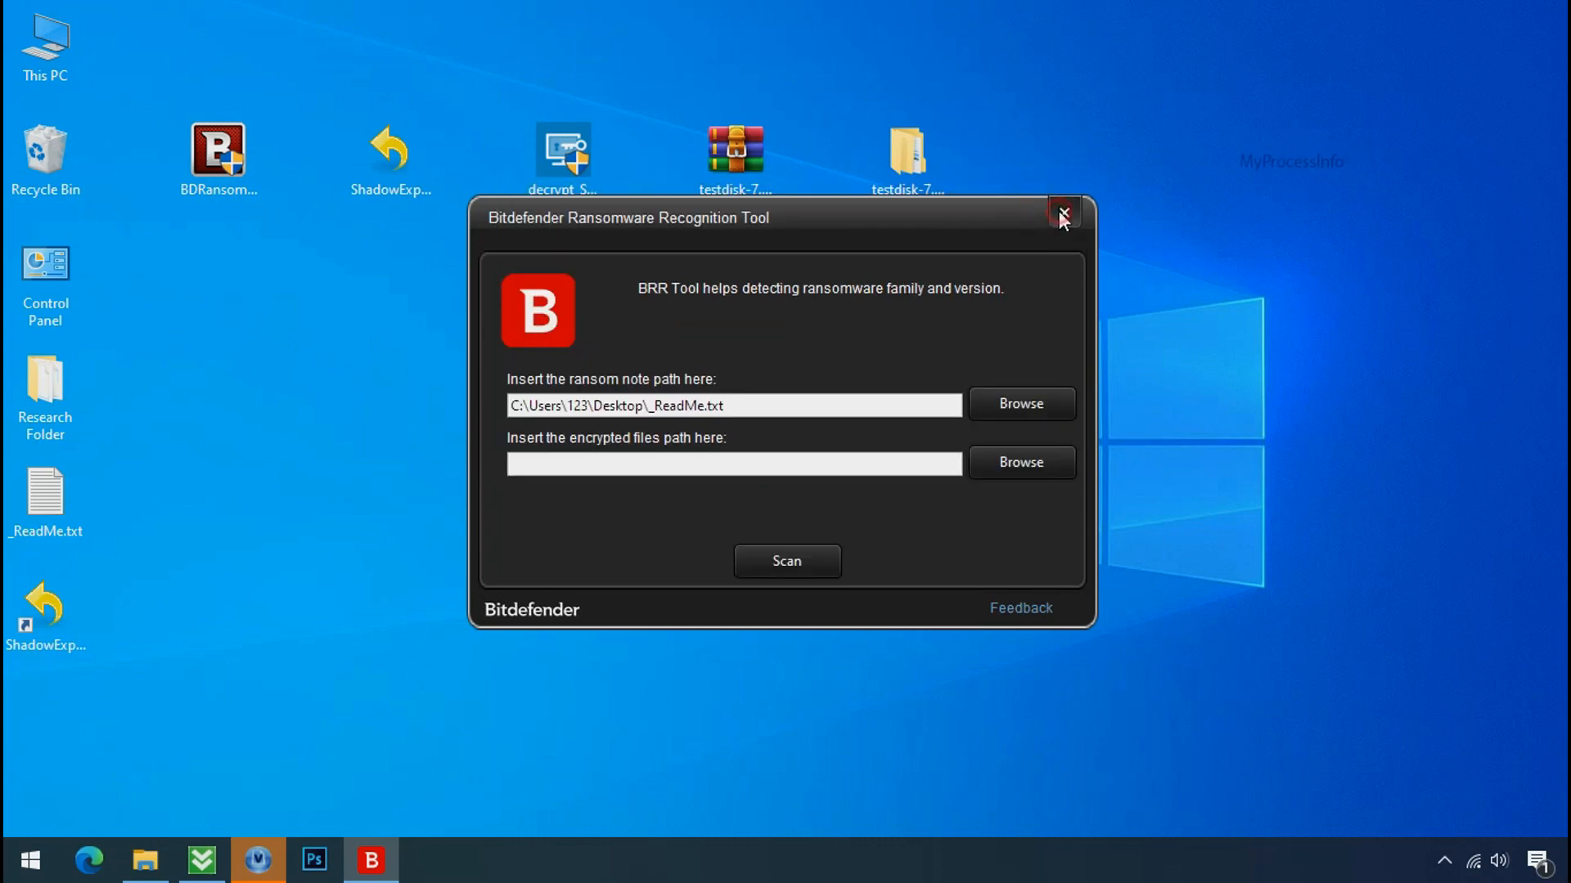
{"action": "left_click", "coordinate": [1063, 215]}
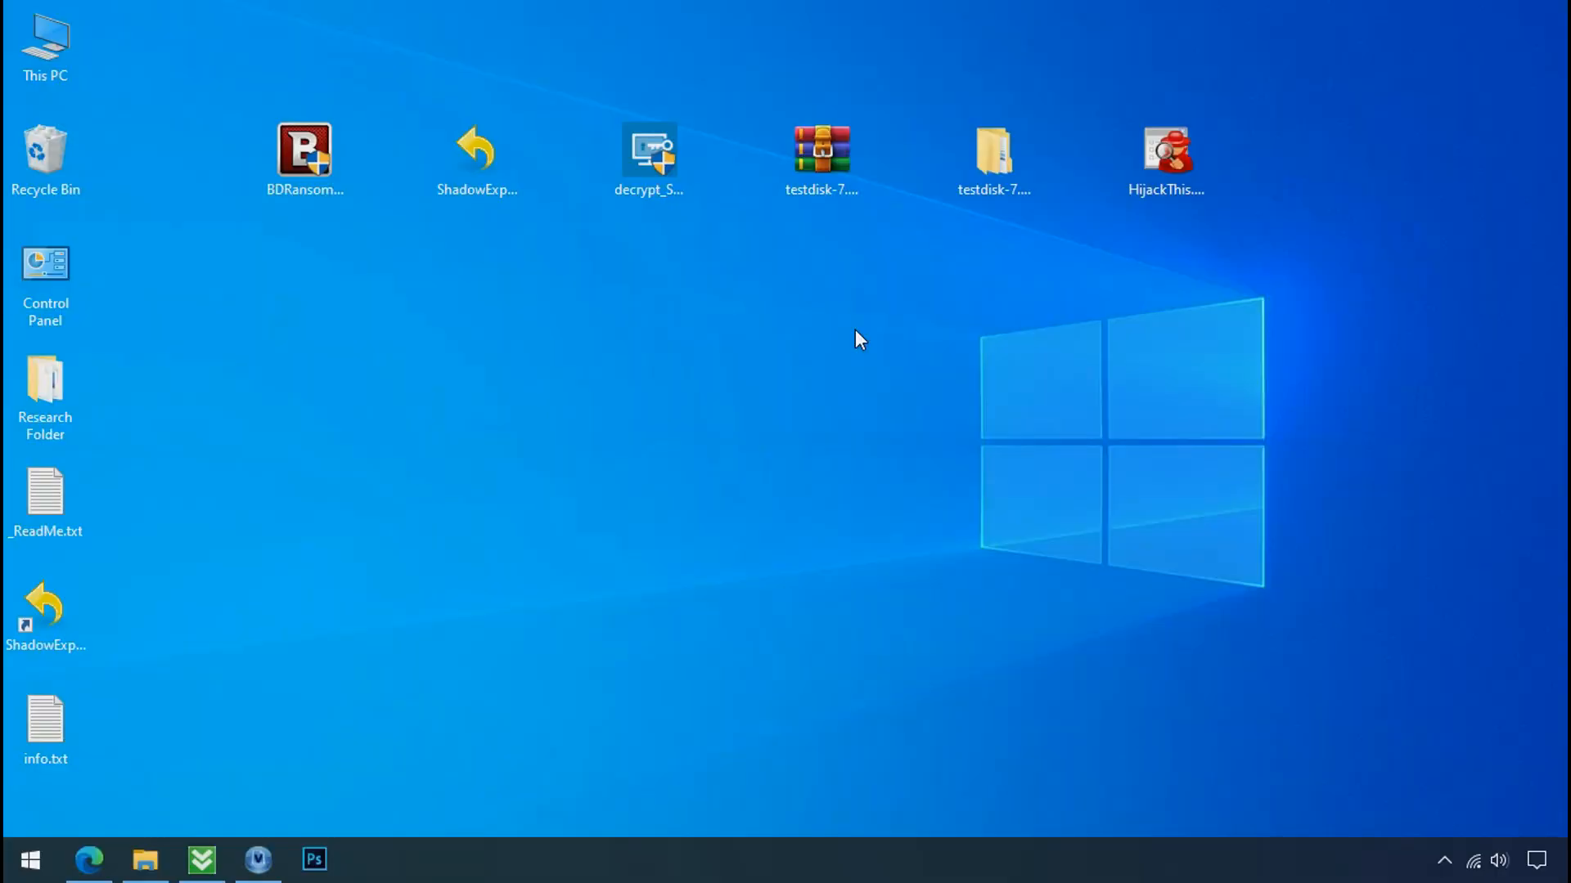
Go to the %LOCALAPPDATA% folder and open its subfolder 81a1k05d-1a41-6523-5ad4xe45ff5ew0.
{"action": "left_click", "coordinate": [13, 877]}
{"action": "type", "text": "%LOCALAPP"}
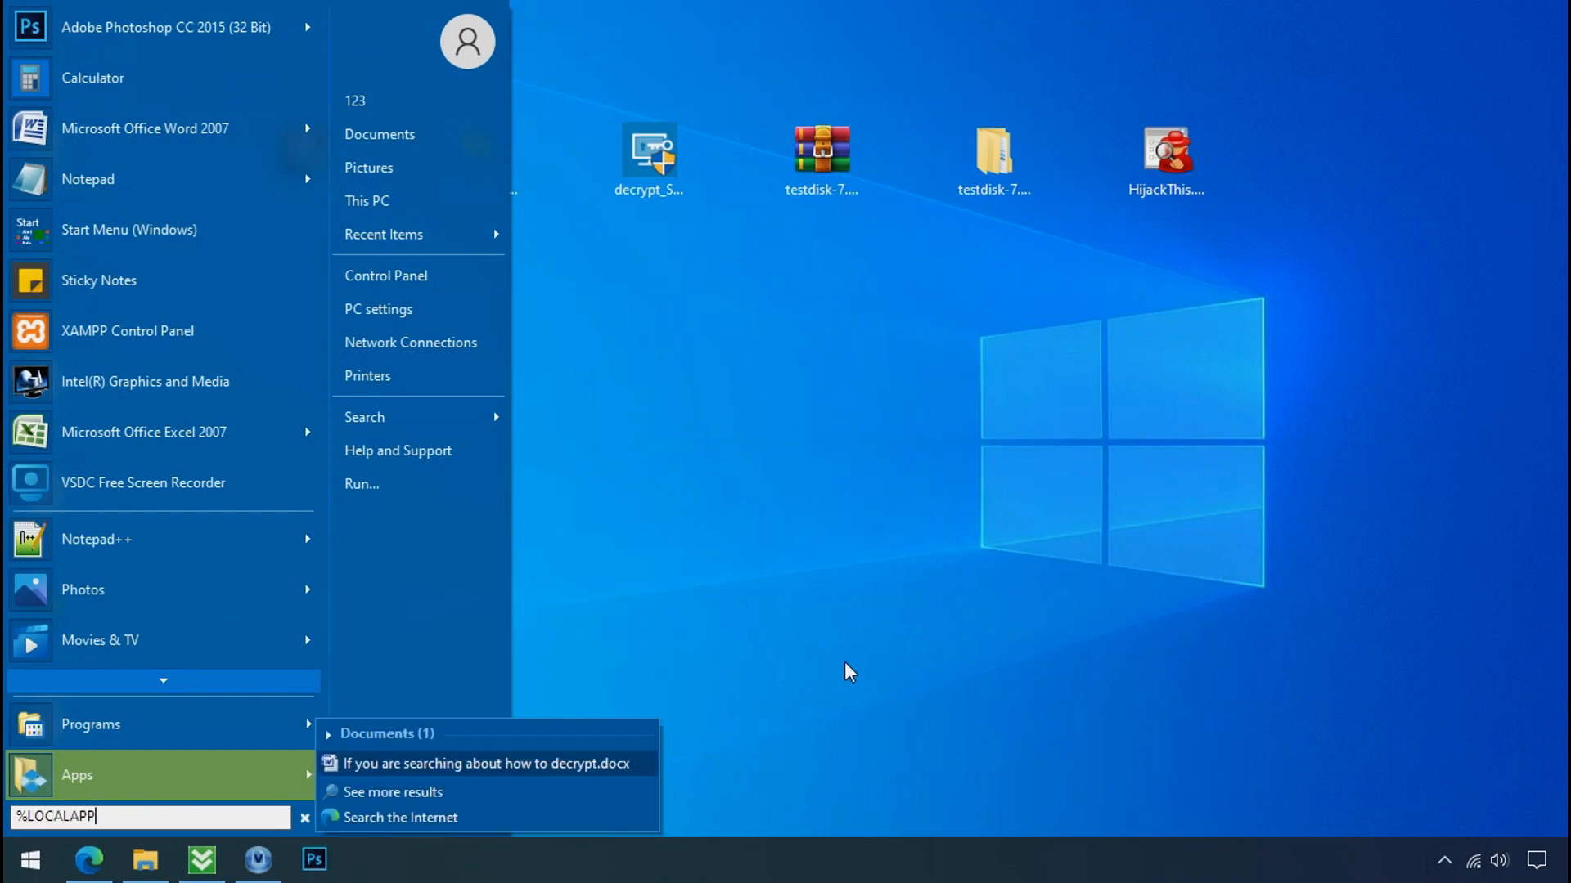
{"action": "type", "text": "DATA%"}
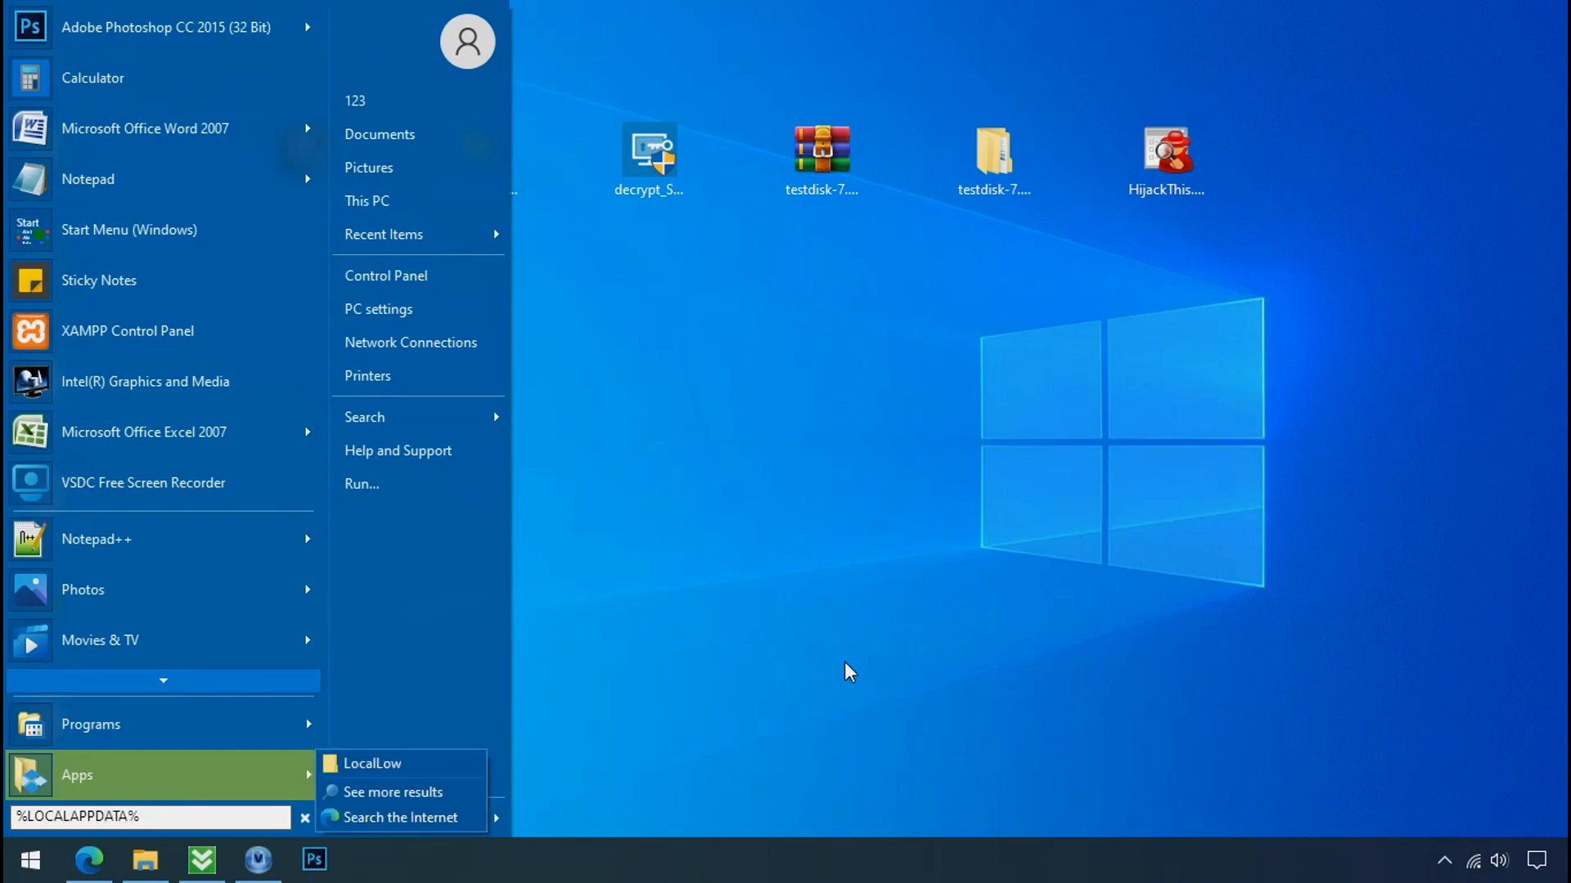
{"action": "key", "text": "Return"}
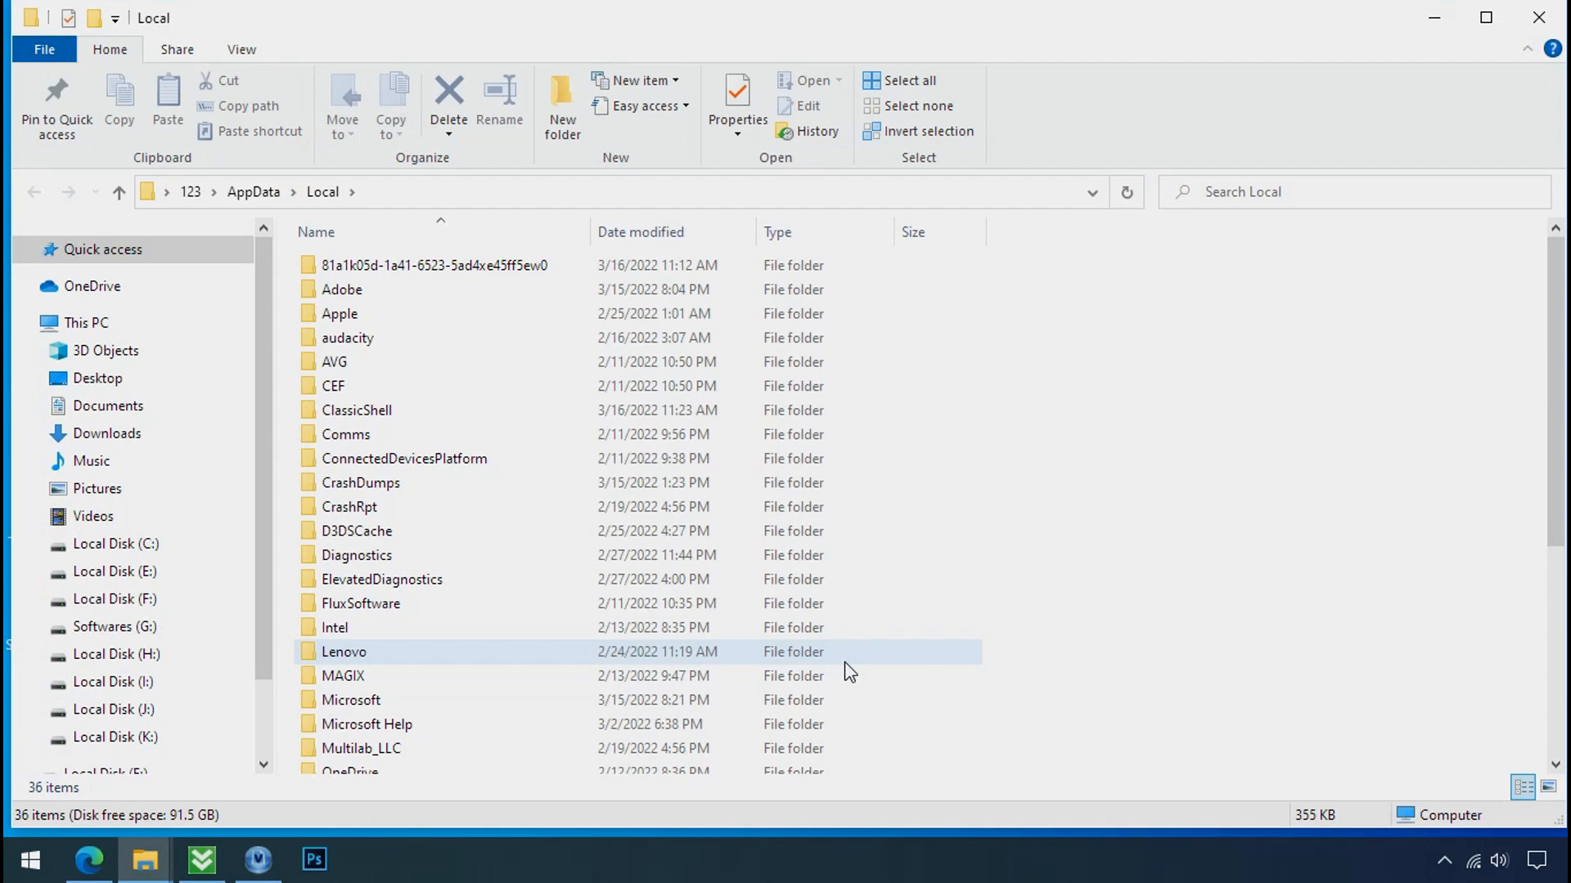
{"action": "left_click", "coordinate": [949, 270]}
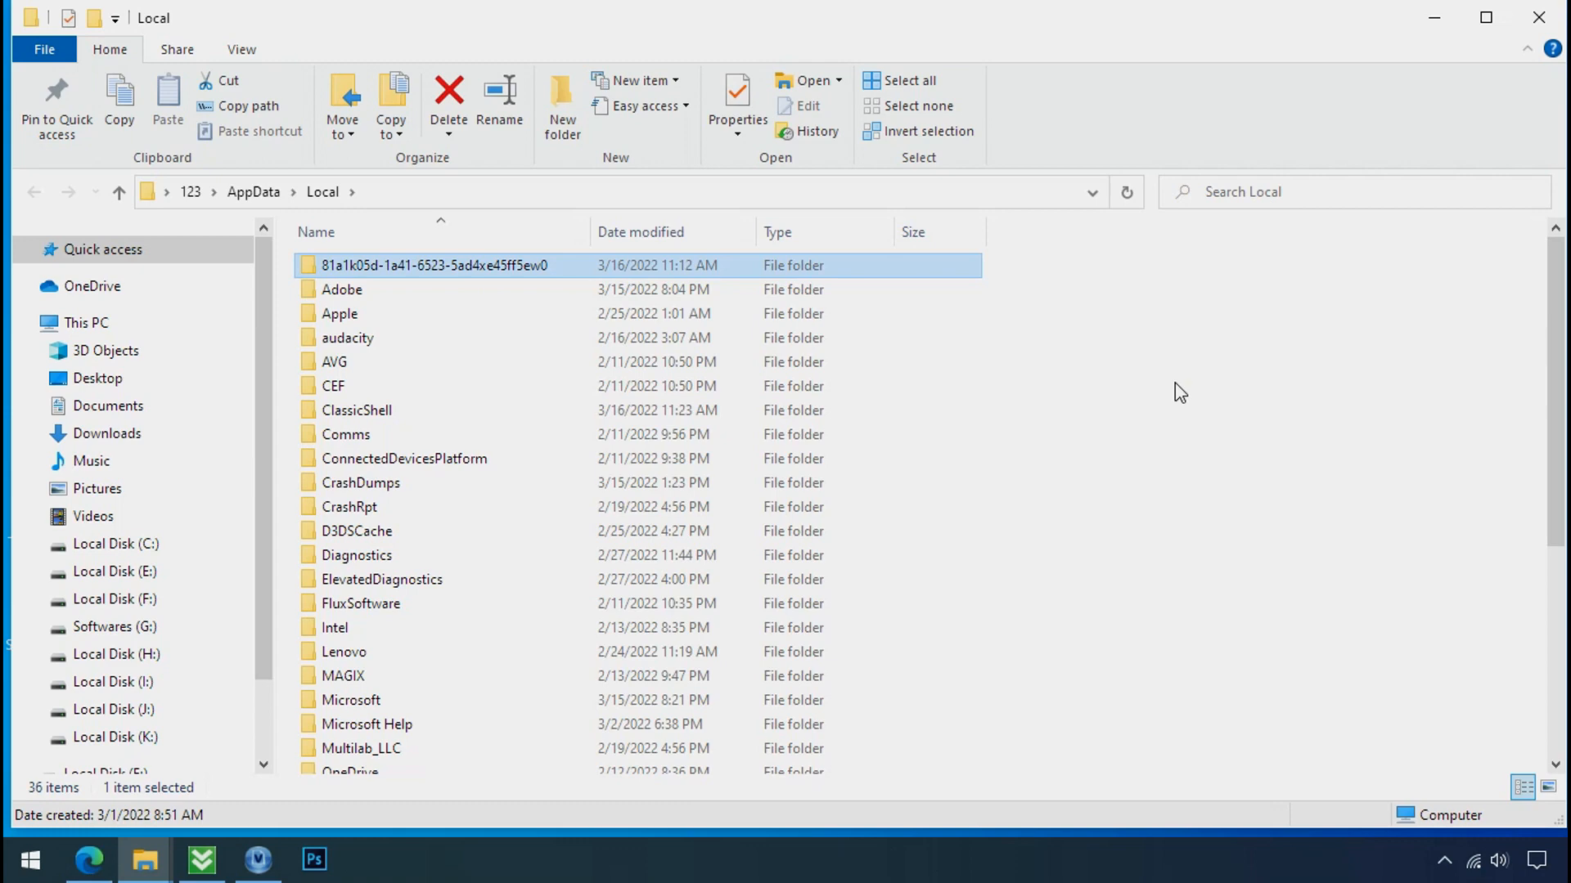
{"action": "double_click", "coordinate": [425, 267]}
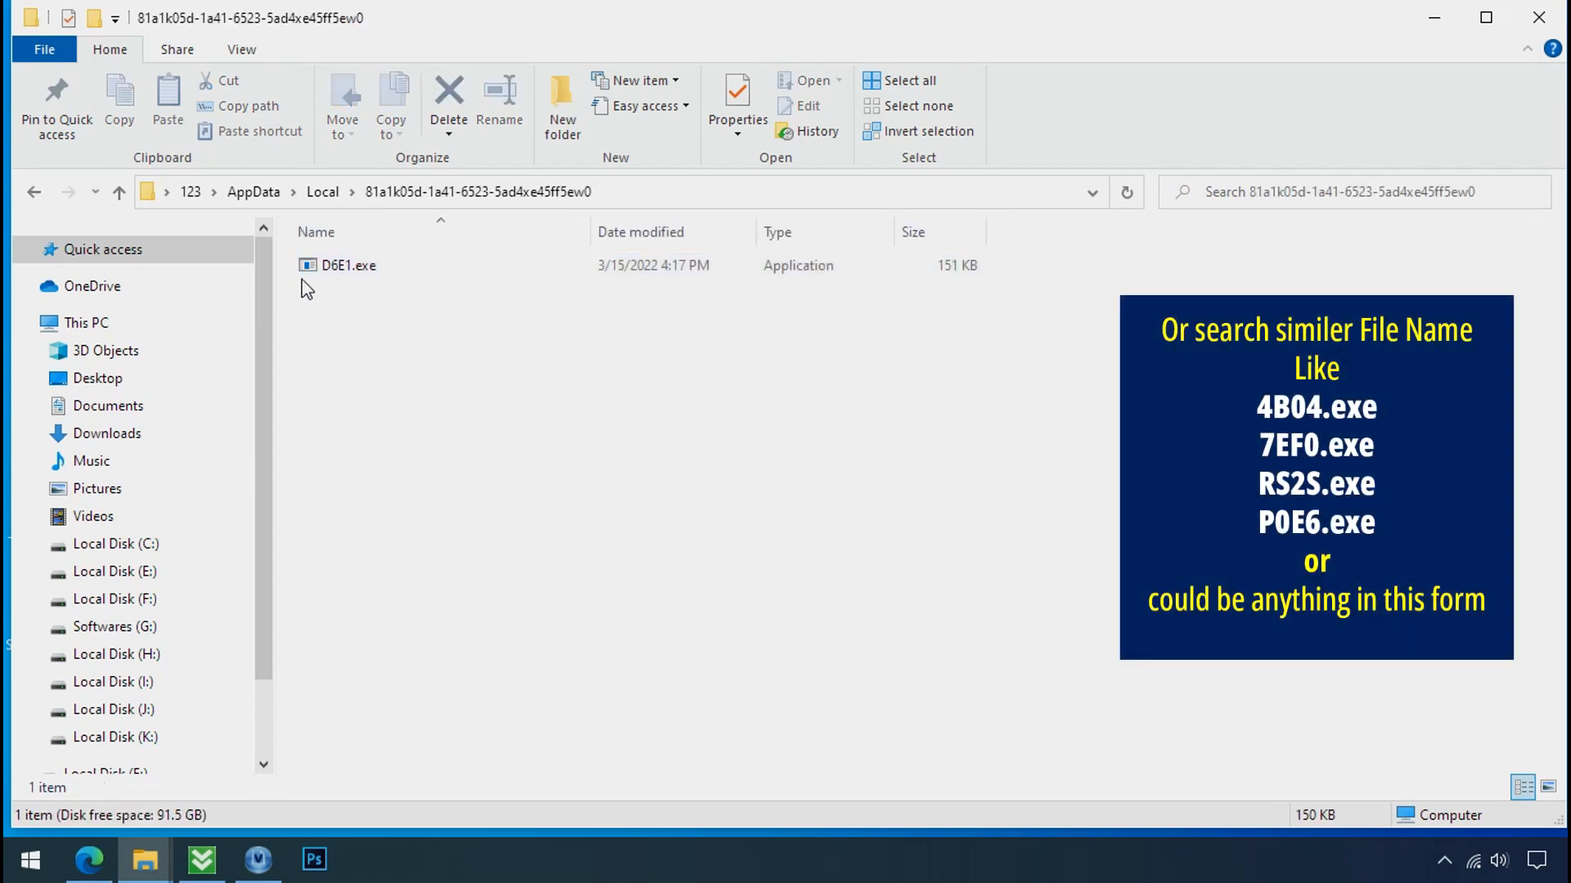
Try to delete D6E1.exe from the suspicious folder, retrying several times, and close the folder window.
{"action": "left_click", "coordinate": [306, 272]}
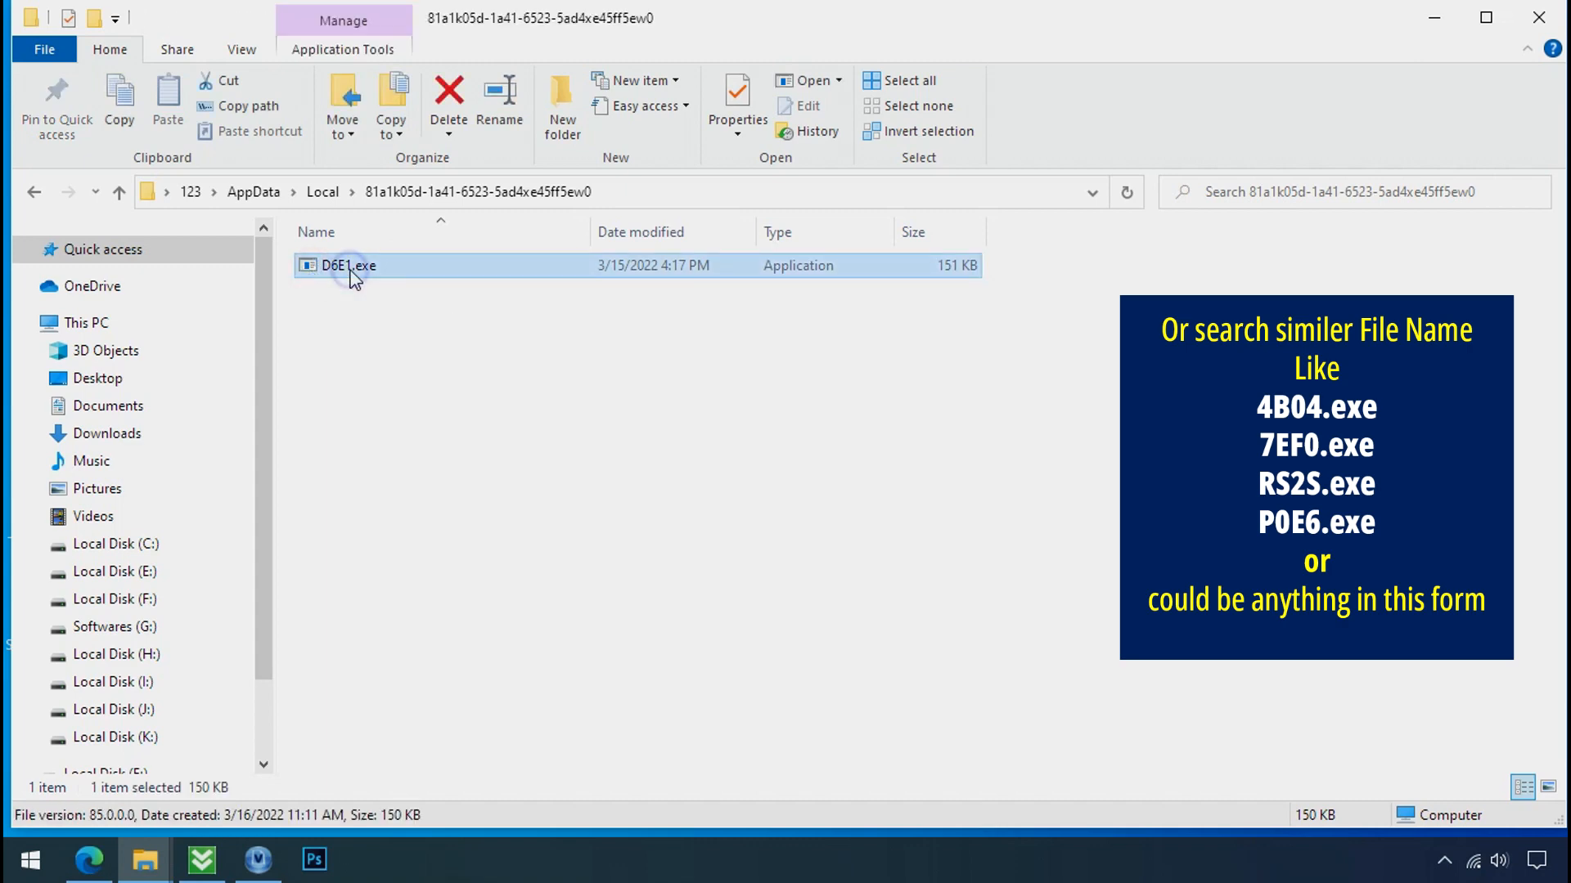
{"action": "right_click", "coordinate": [351, 270]}
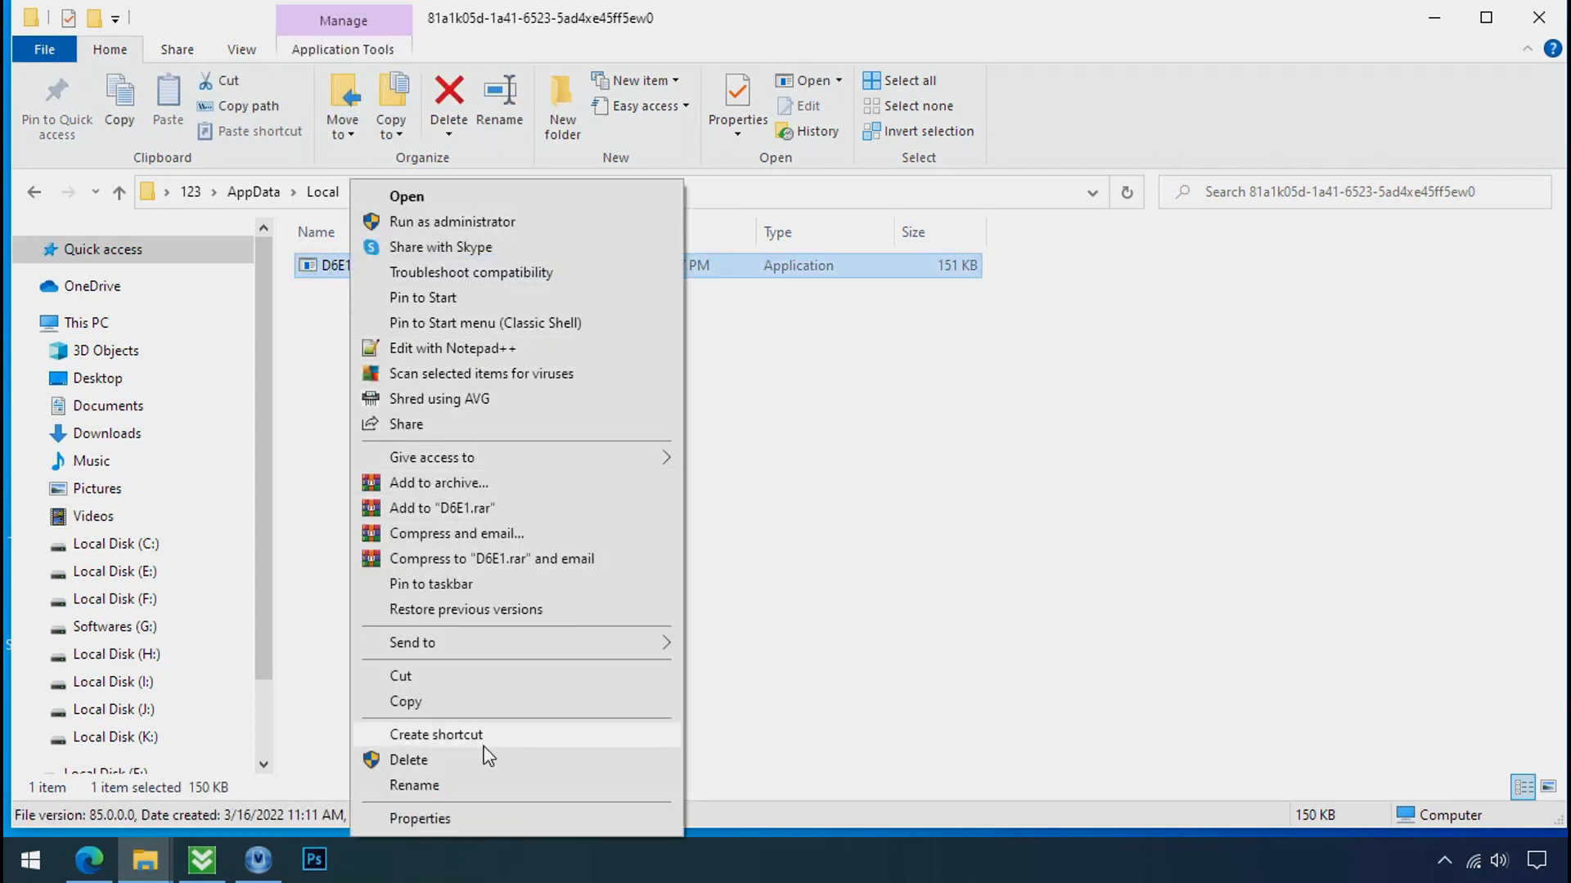
{"action": "left_click", "coordinate": [489, 759]}
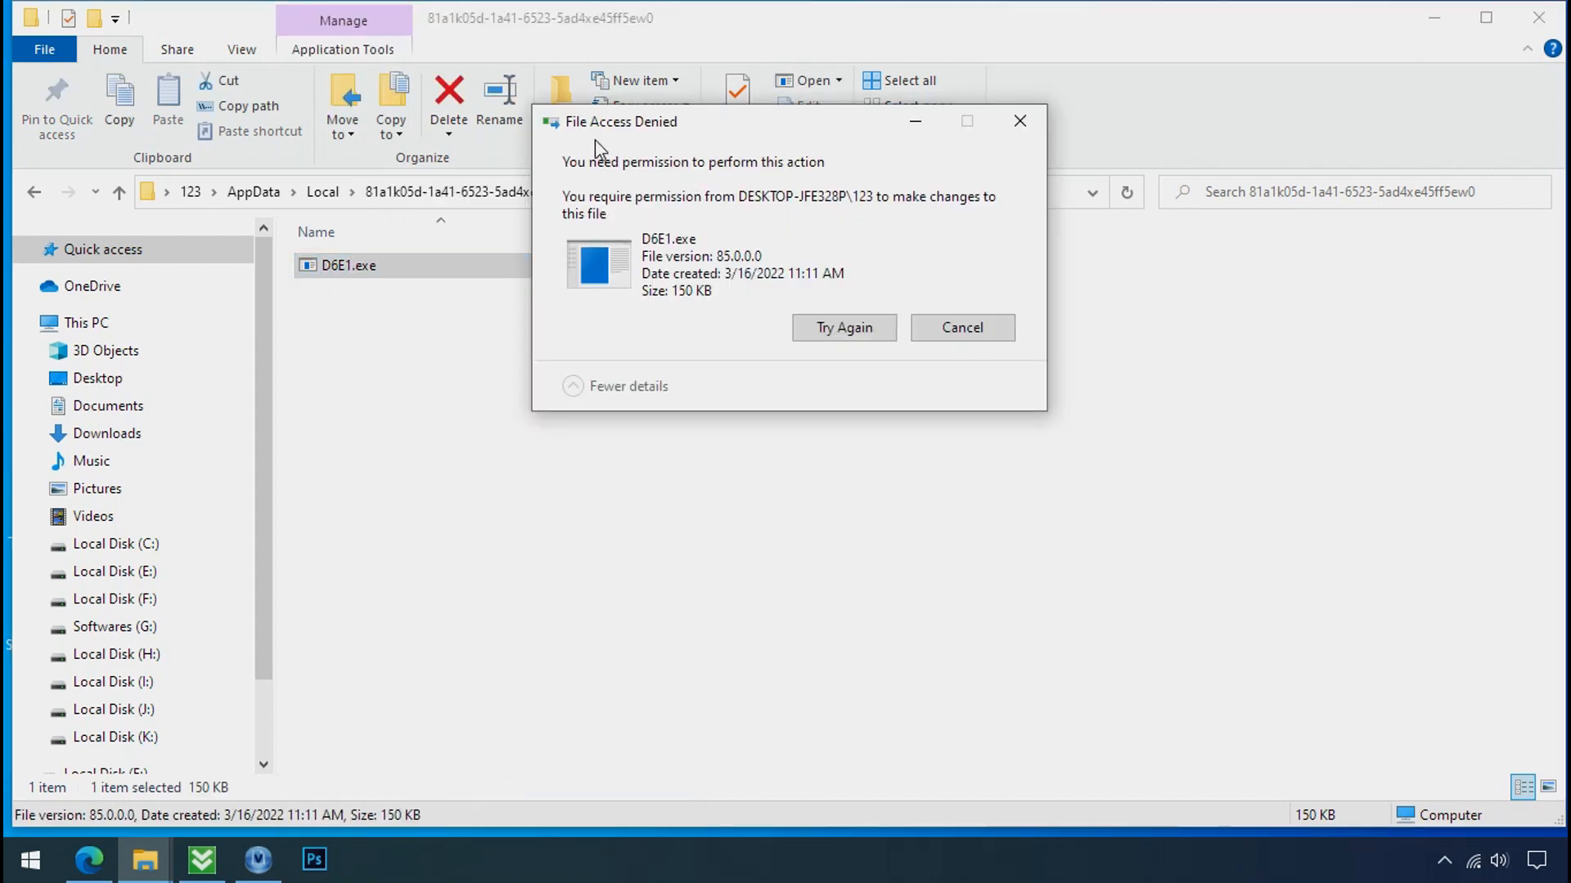
{"action": "left_click", "coordinate": [838, 328]}
{"action": "left_click", "coordinate": [837, 329]}
{"action": "left_click", "coordinate": [842, 329]}
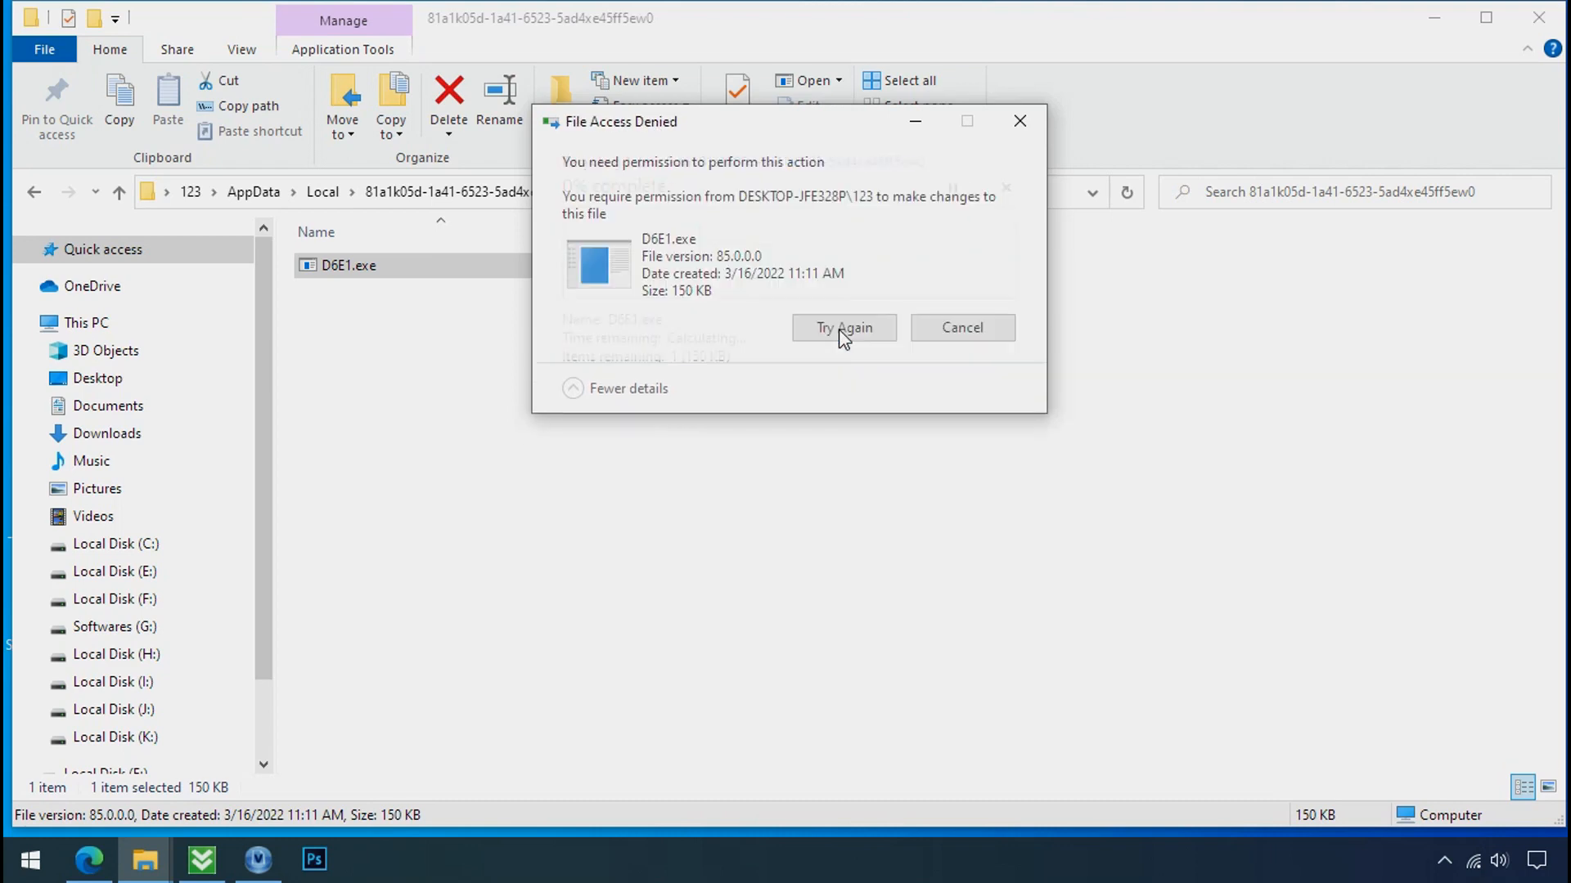
{"action": "left_click", "coordinate": [1020, 121]}
{"action": "left_click", "coordinate": [1535, 18]}
Open Task Manager and locate the D6E1.exe (32 bit) entries among the background processes.
{"action": "right_click", "coordinate": [1184, 852]}
{"action": "left_click", "coordinate": [1212, 748]}
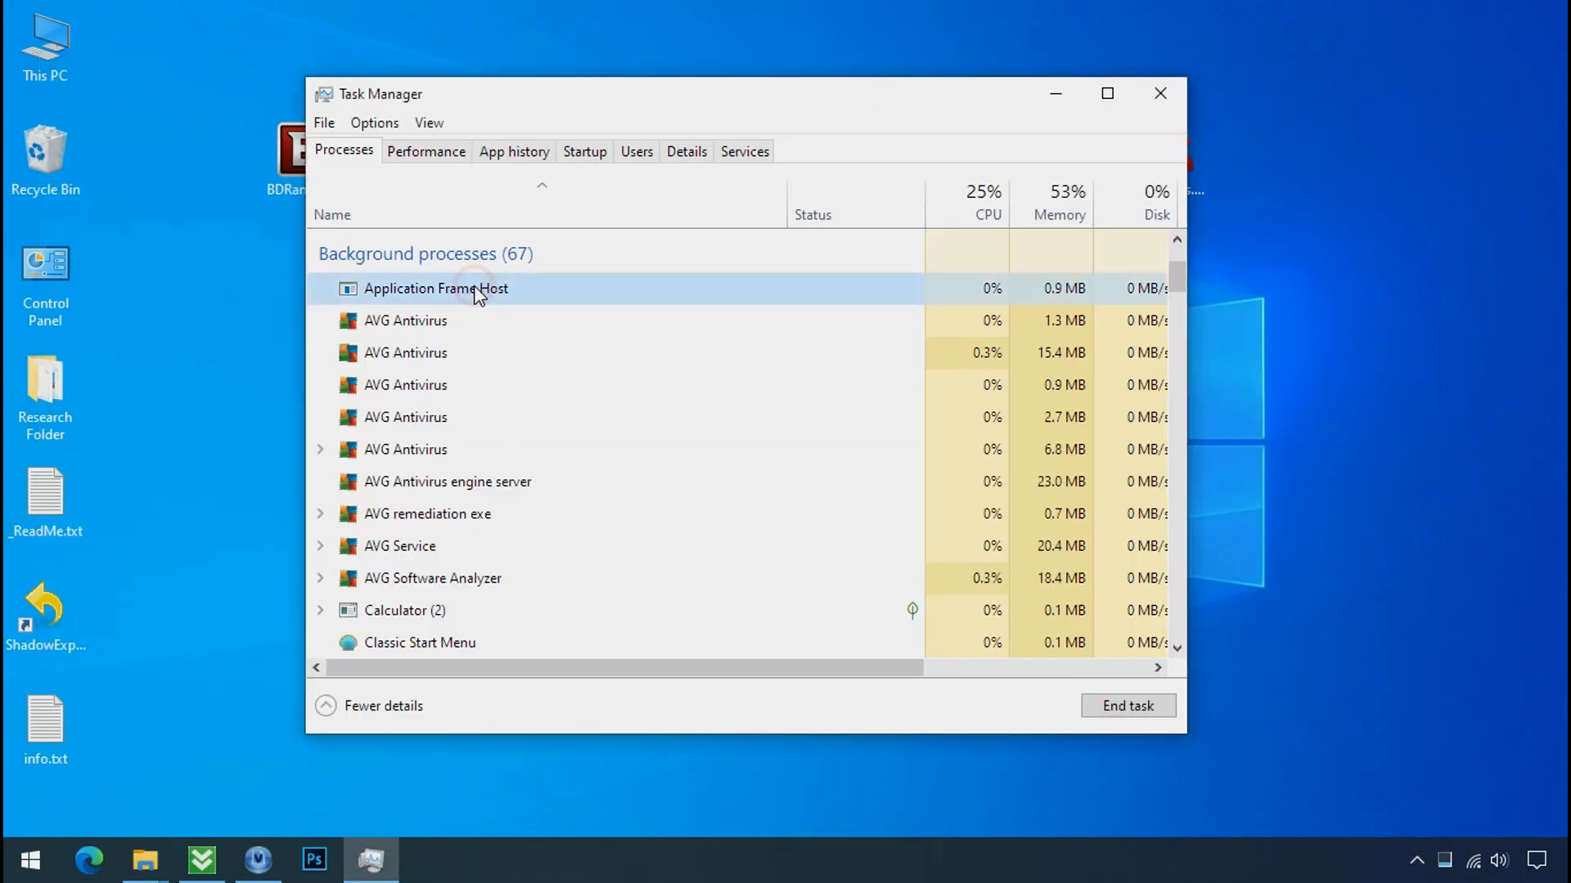
{"action": "scroll", "coordinate": [476, 326], "scroll_direction": "down", "scroll_amount": 3}
{"action": "scroll", "coordinate": [479, 328], "scroll_direction": "down", "scroll_amount": 1}
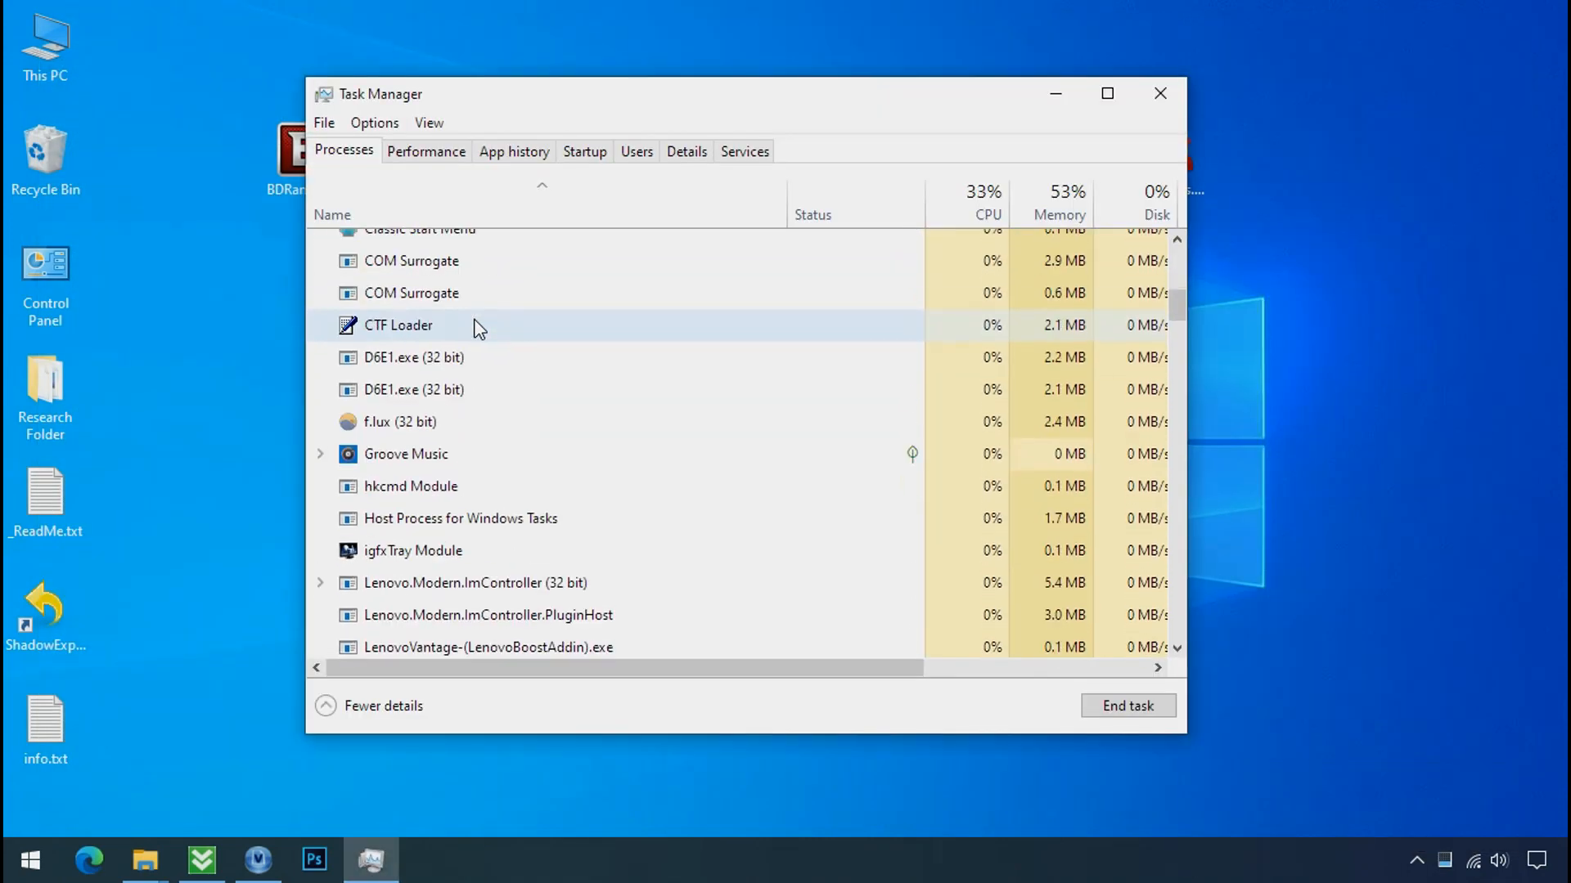
{"action": "left_click", "coordinate": [458, 358]}
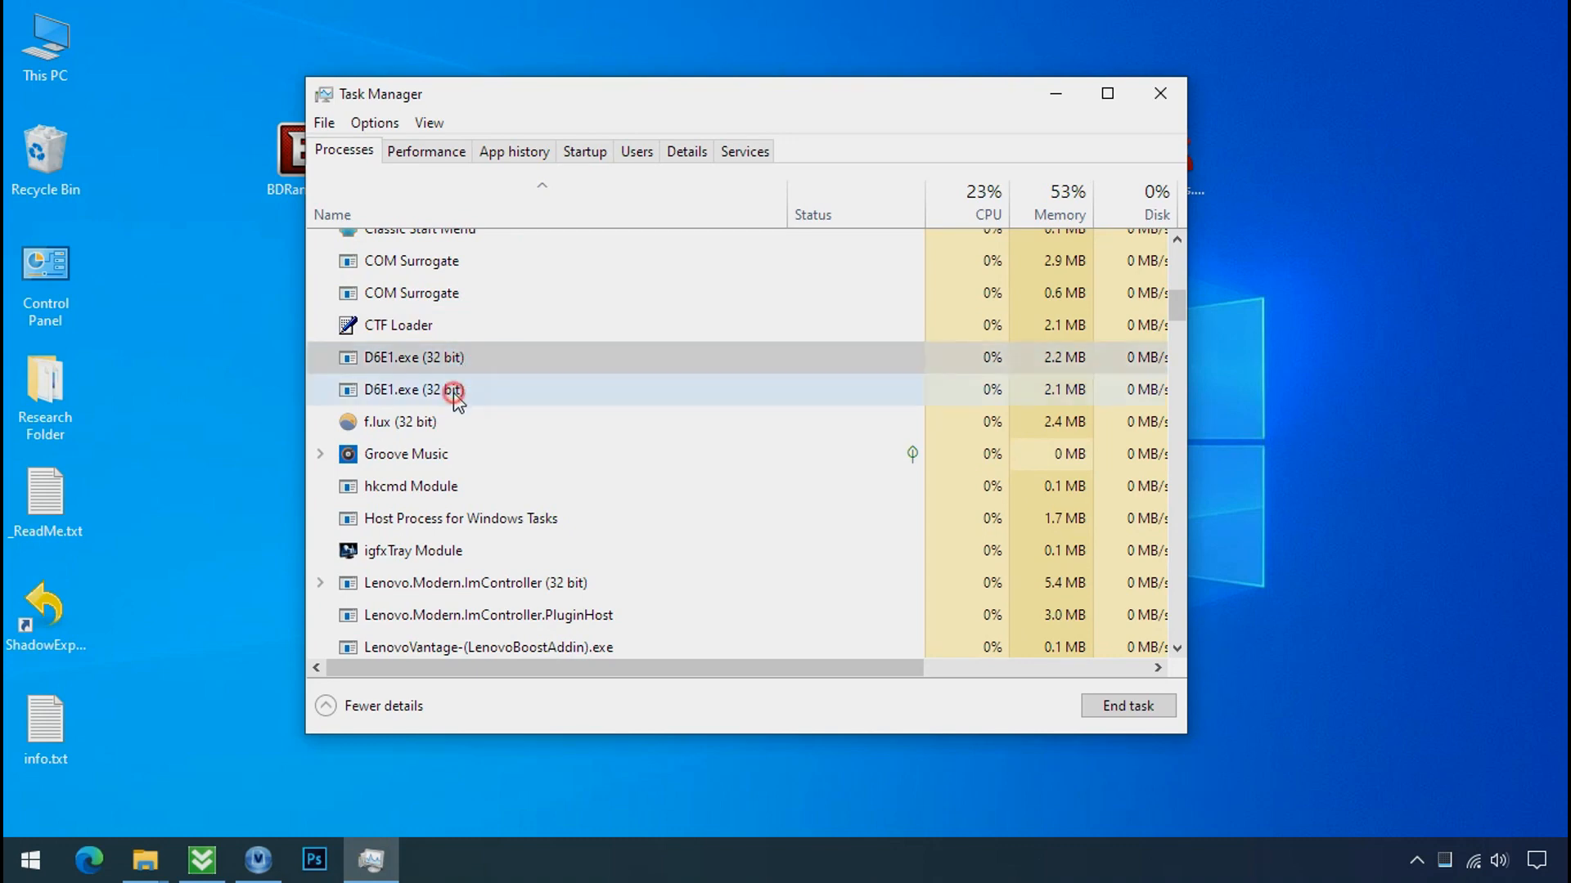
{"action": "left_click", "coordinate": [470, 393]}
{"action": "left_click", "coordinate": [543, 358]}
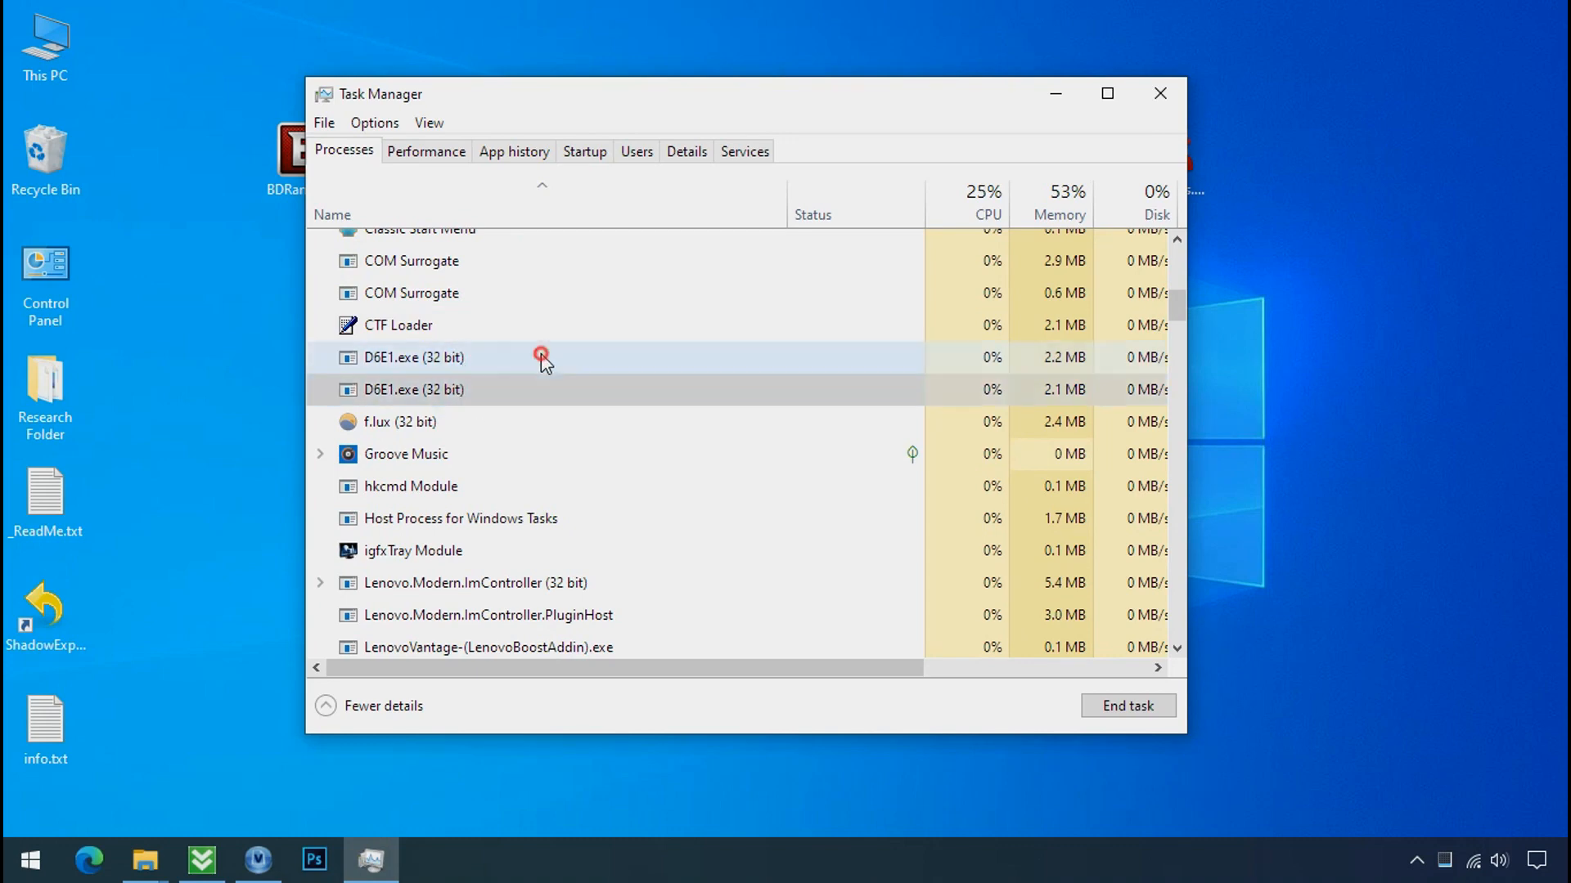
{"action": "left_click", "coordinate": [573, 397]}
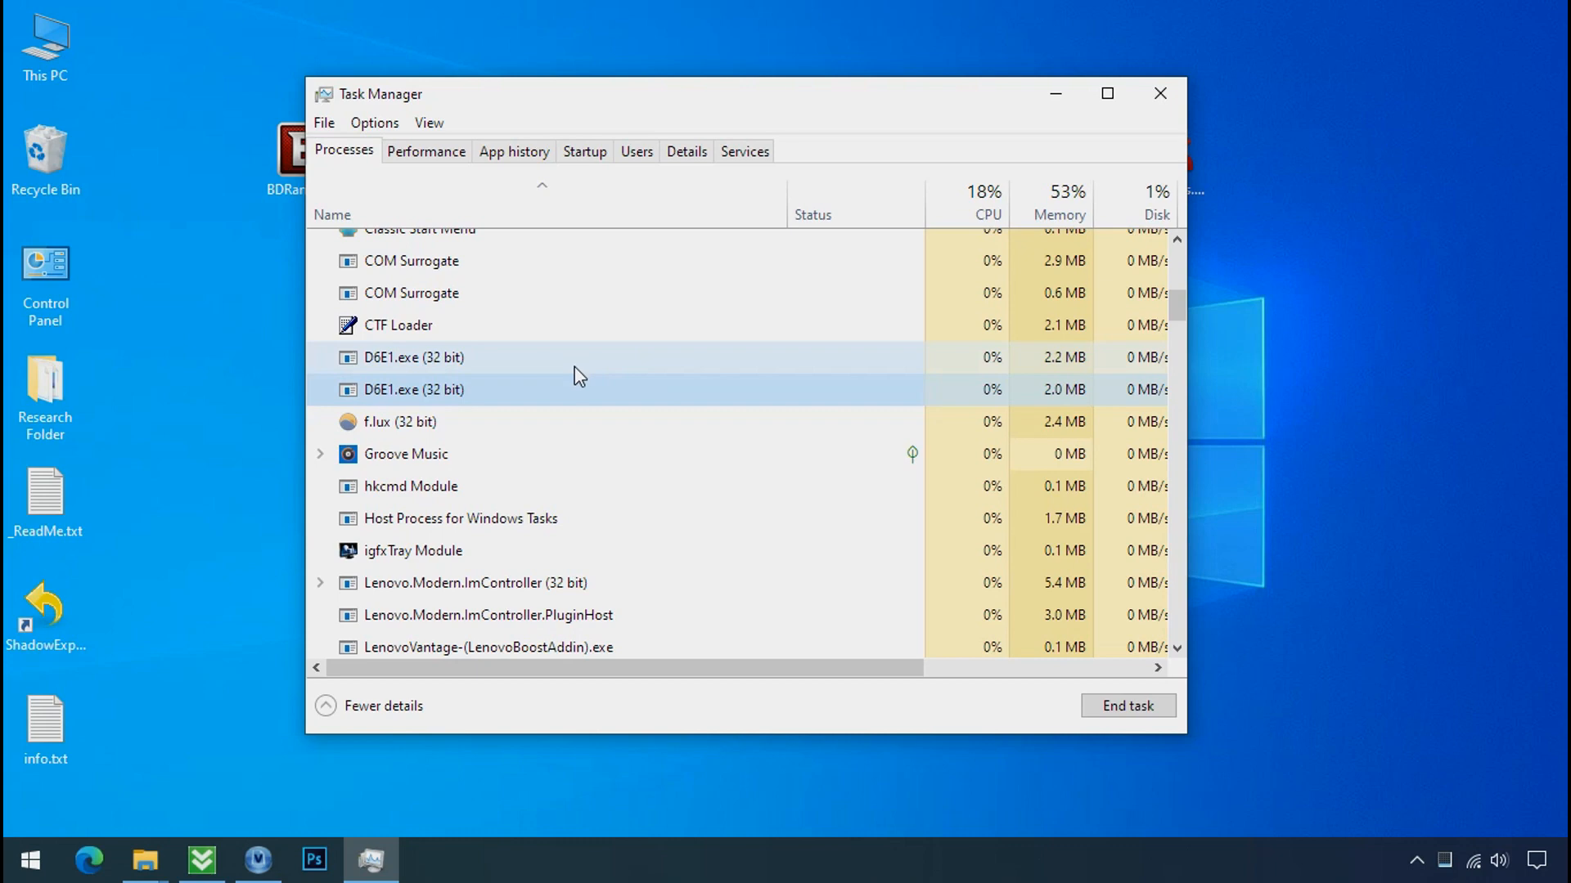
Open the file location of the first D6E1.exe process to check its folder path, and minimize that folder window.
{"action": "left_click", "coordinate": [470, 364]}
{"action": "right_click", "coordinate": [468, 363]}
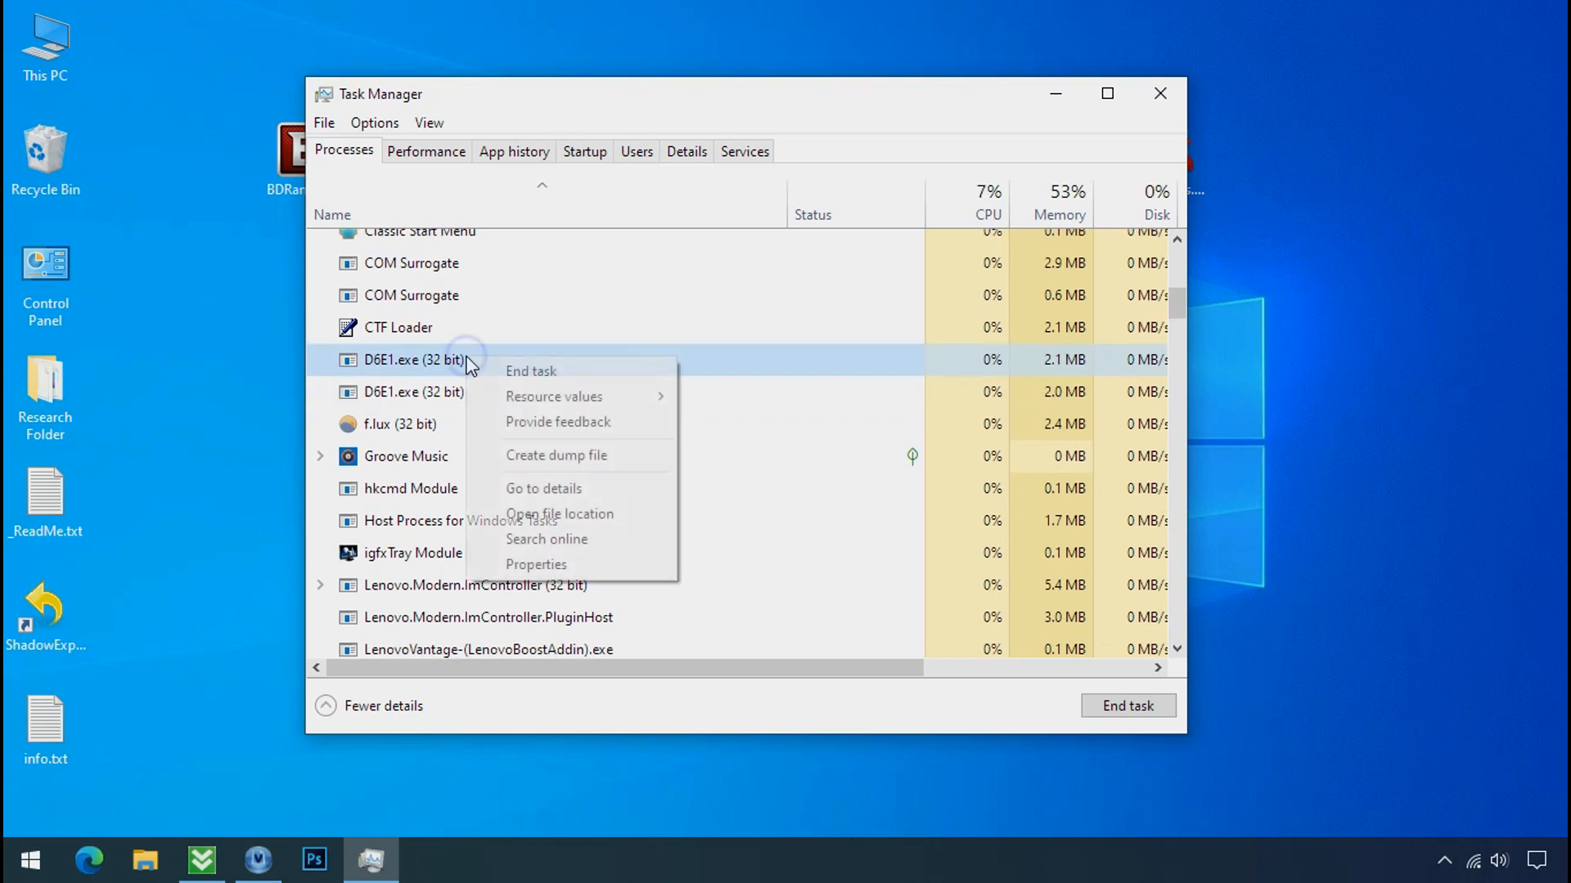
{"action": "left_click", "coordinate": [530, 517]}
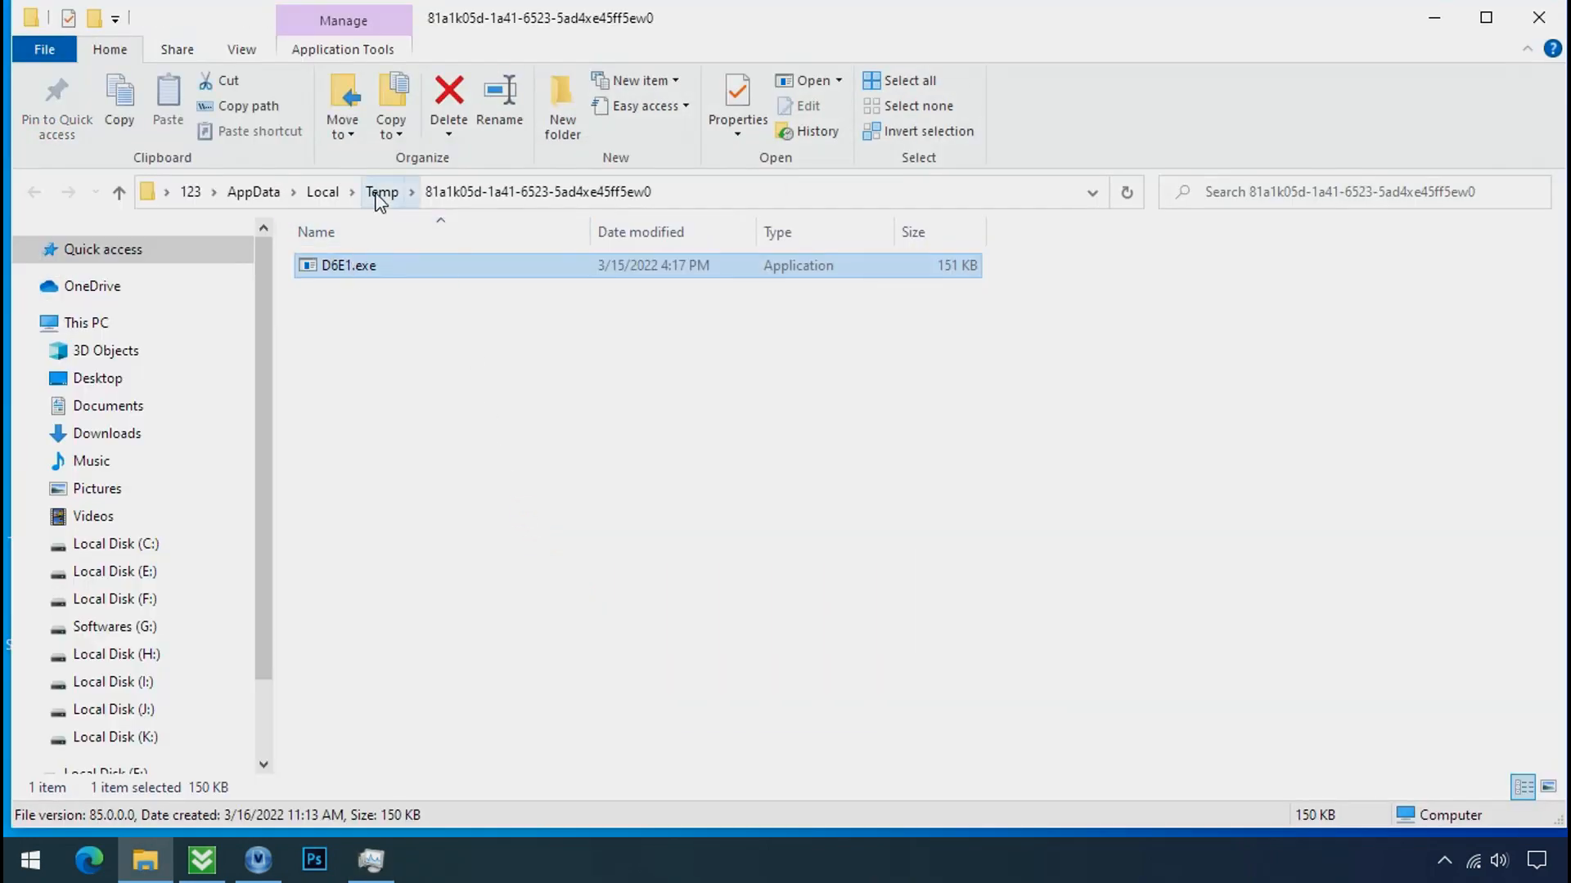
{"action": "left_click", "coordinate": [1427, 23]}
Open the file location of the second D6E1.exe process to check its folder path, and minimize that folder window.
{"action": "right_click", "coordinate": [490, 424]}
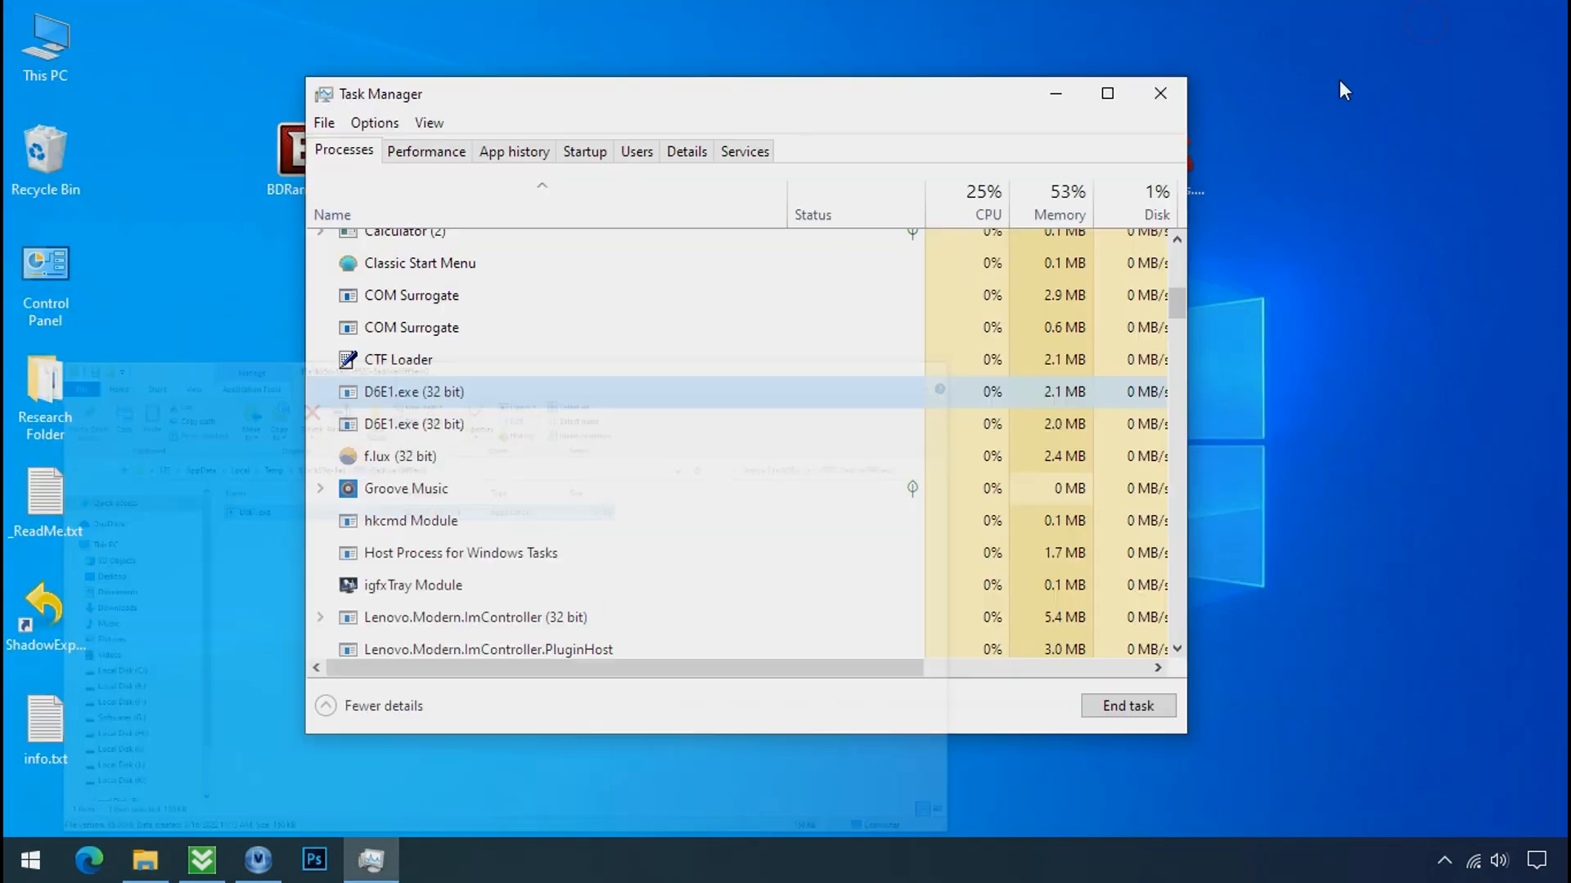
{"action": "left_click", "coordinate": [574, 578]}
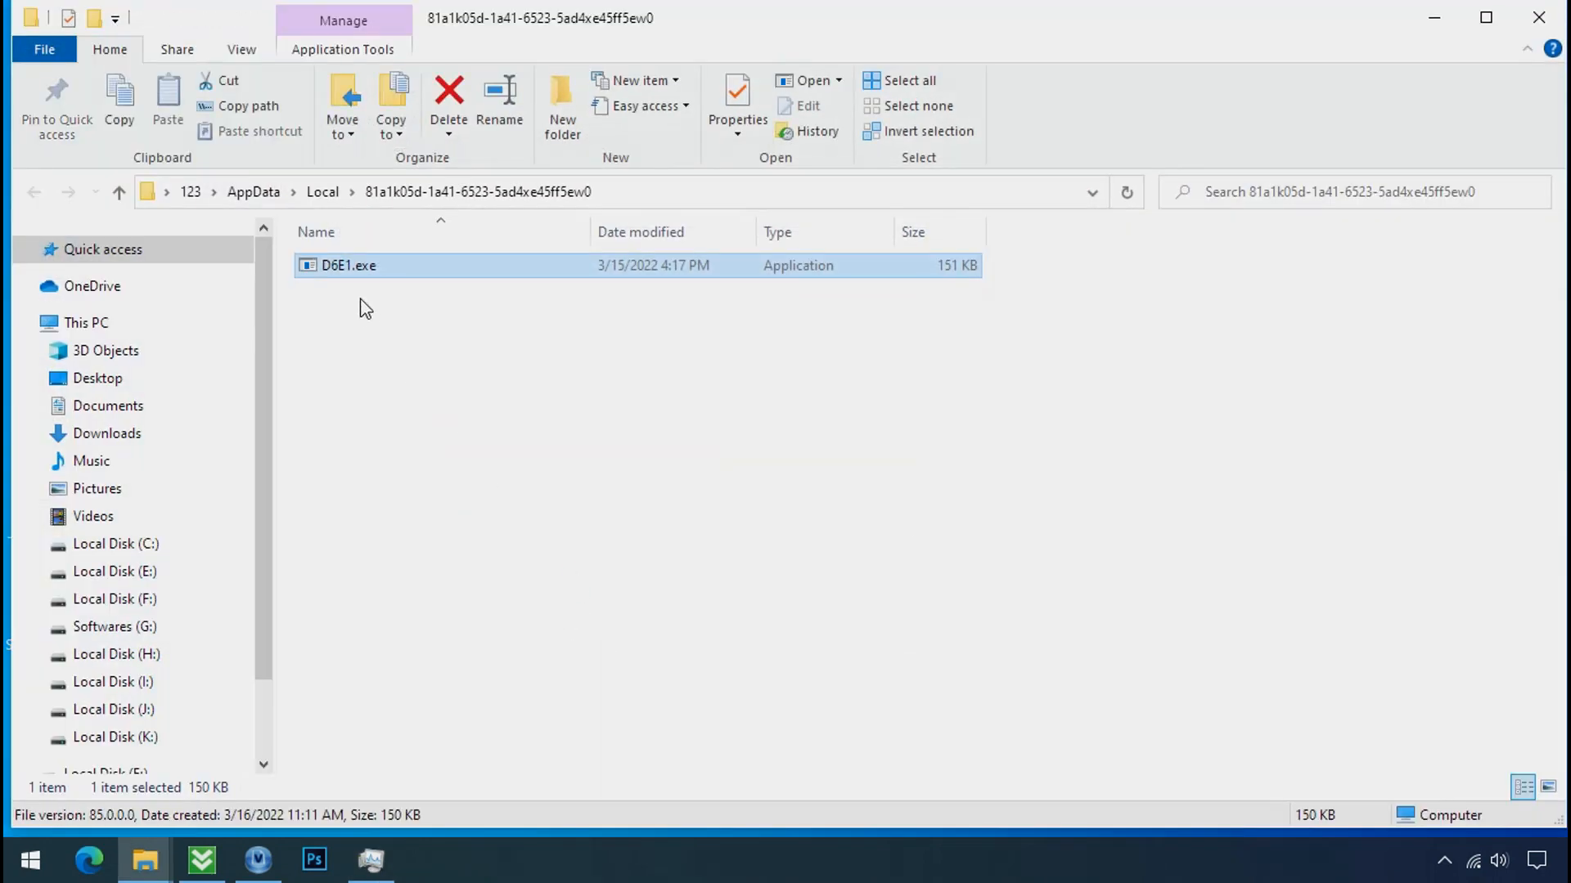
{"action": "left_click", "coordinate": [350, 302]}
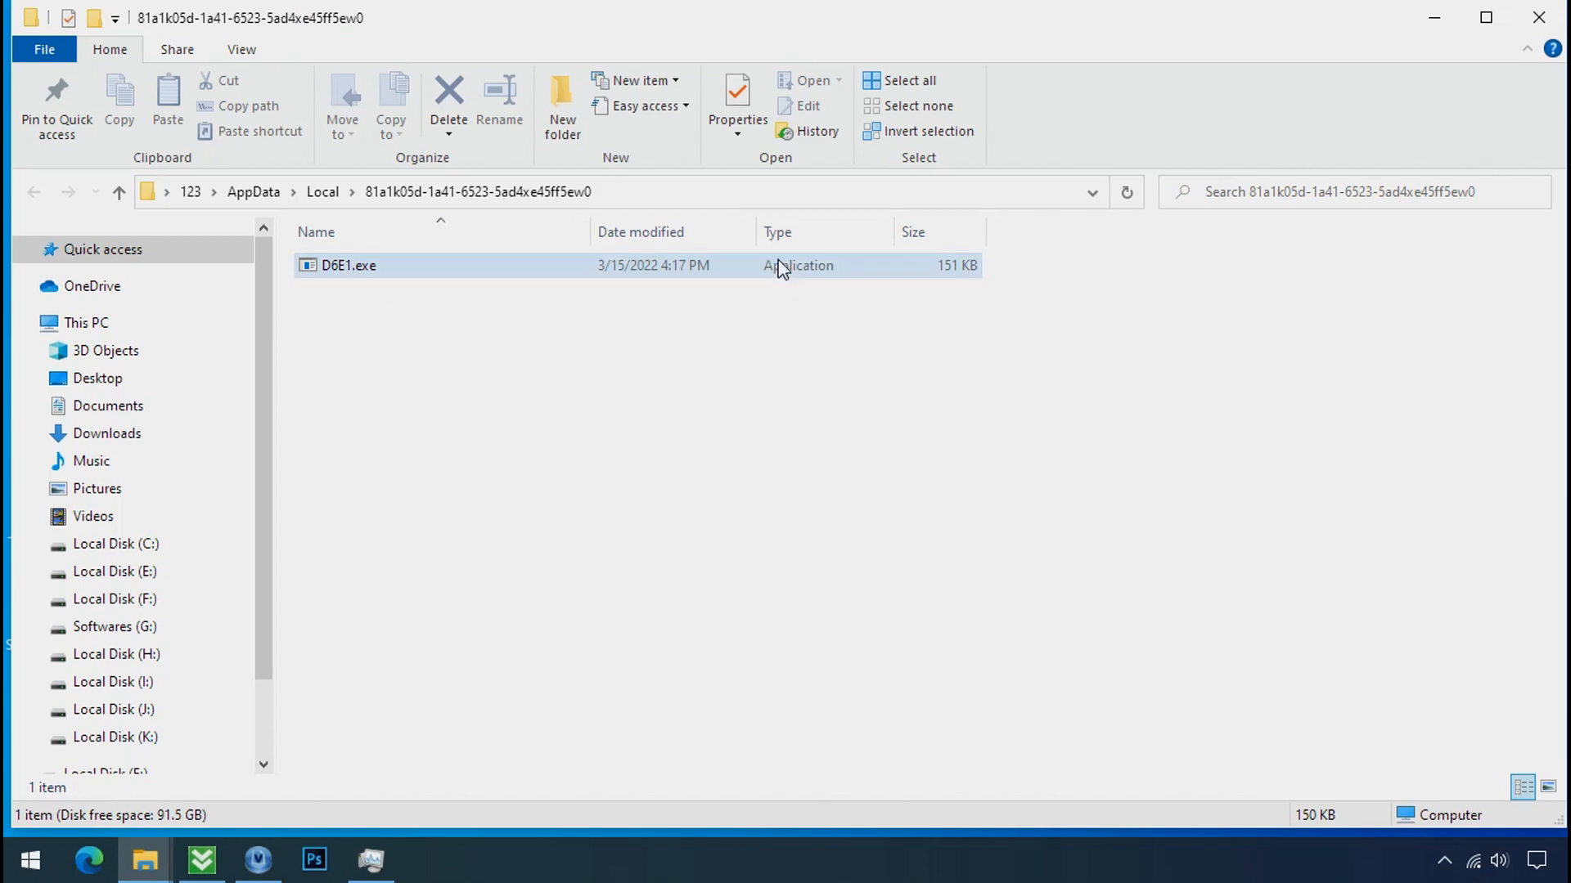
{"action": "left_click", "coordinate": [1436, 19]}
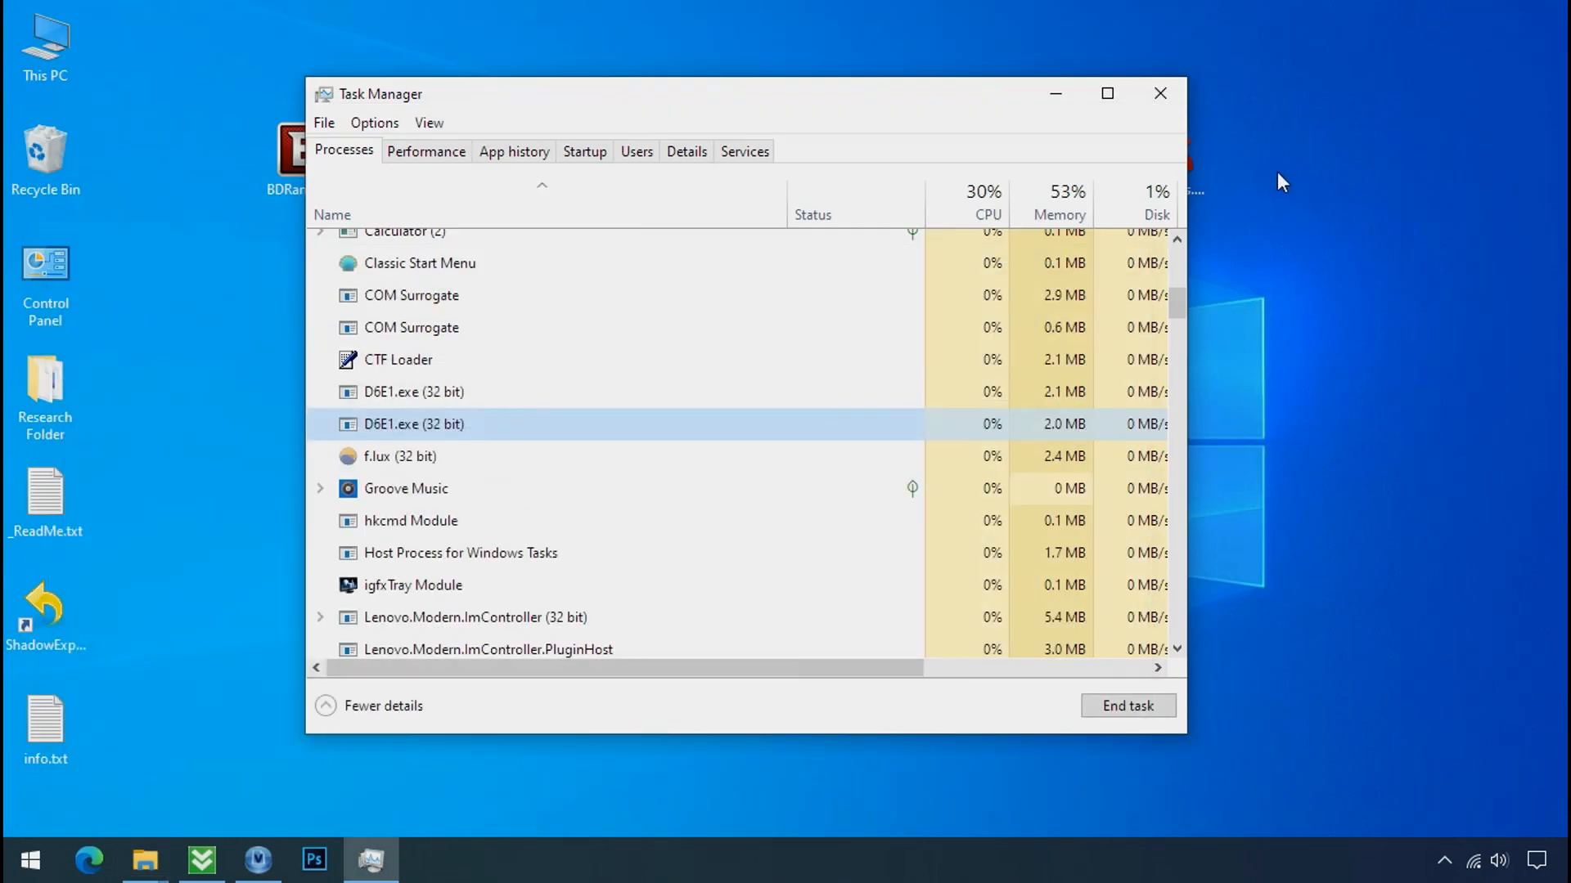
End both D6E1.exe (32 bit) background processes in Task Manager.
{"action": "left_click", "coordinate": [459, 396]}
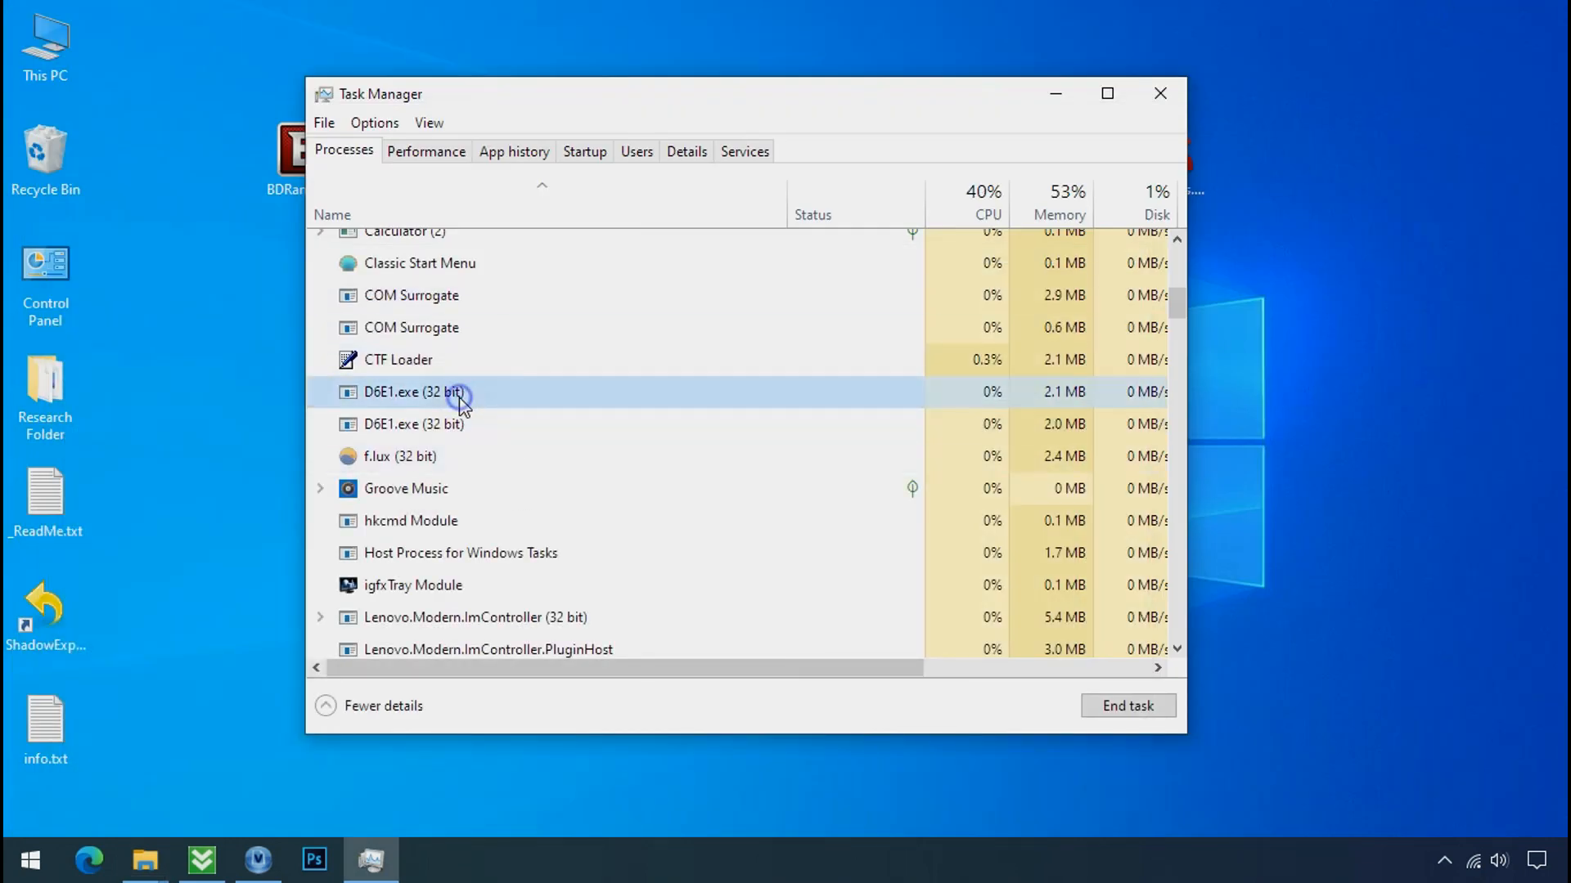
{"action": "right_click", "coordinate": [459, 396]}
{"action": "left_click", "coordinate": [489, 404]}
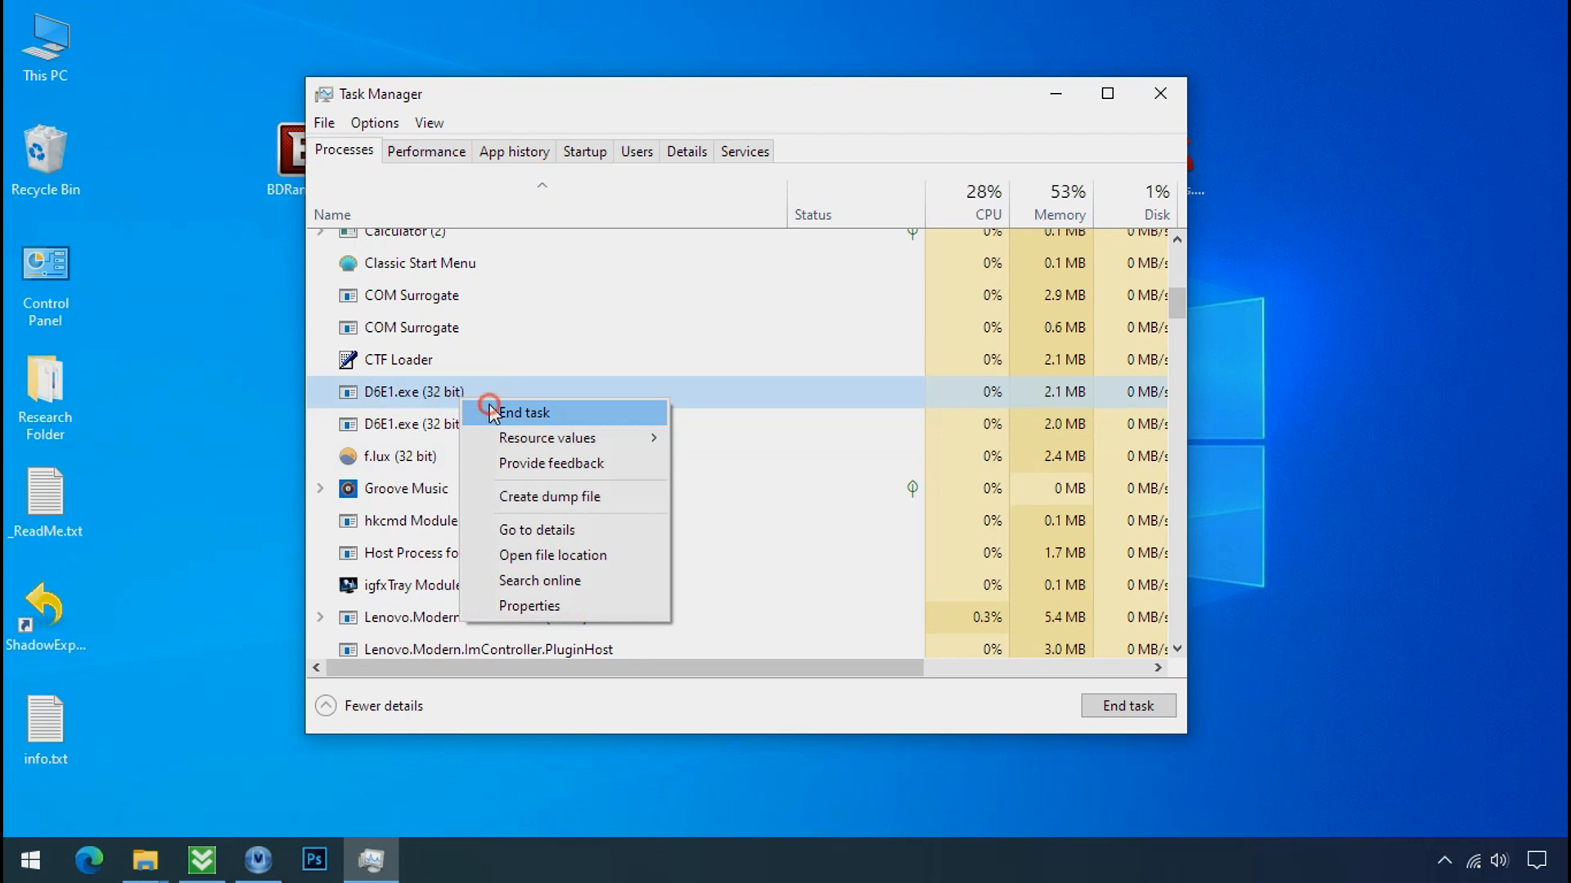
{"action": "right_click", "coordinate": [465, 397]}
{"action": "left_click", "coordinate": [489, 405]}
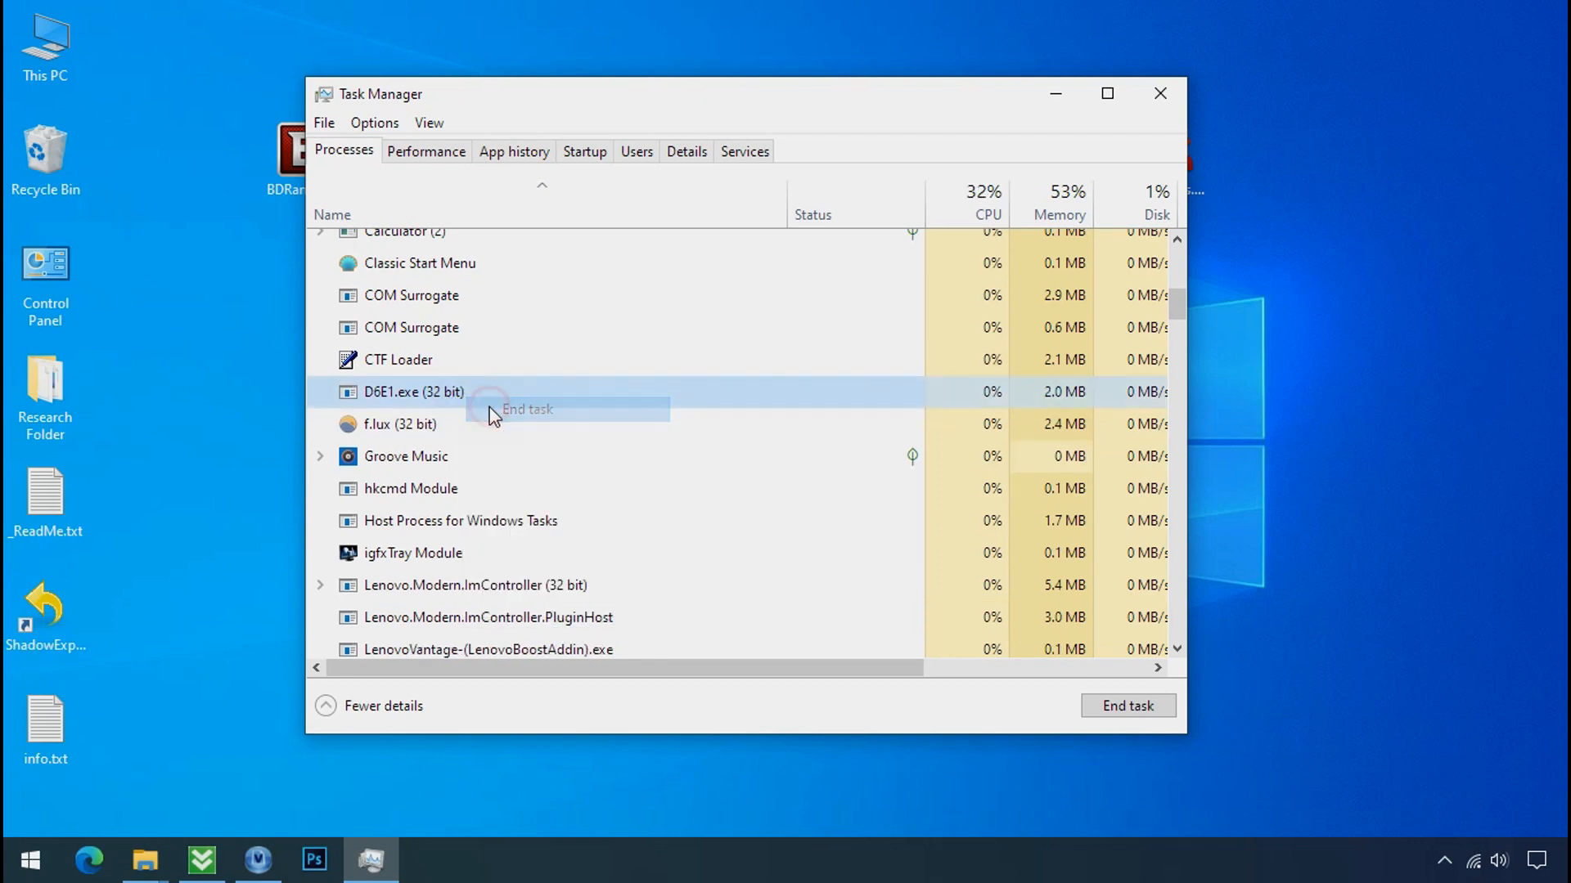
Disable D6E1.exe among the startup programs and close Task Manager.
{"action": "left_click", "coordinate": [598, 158]}
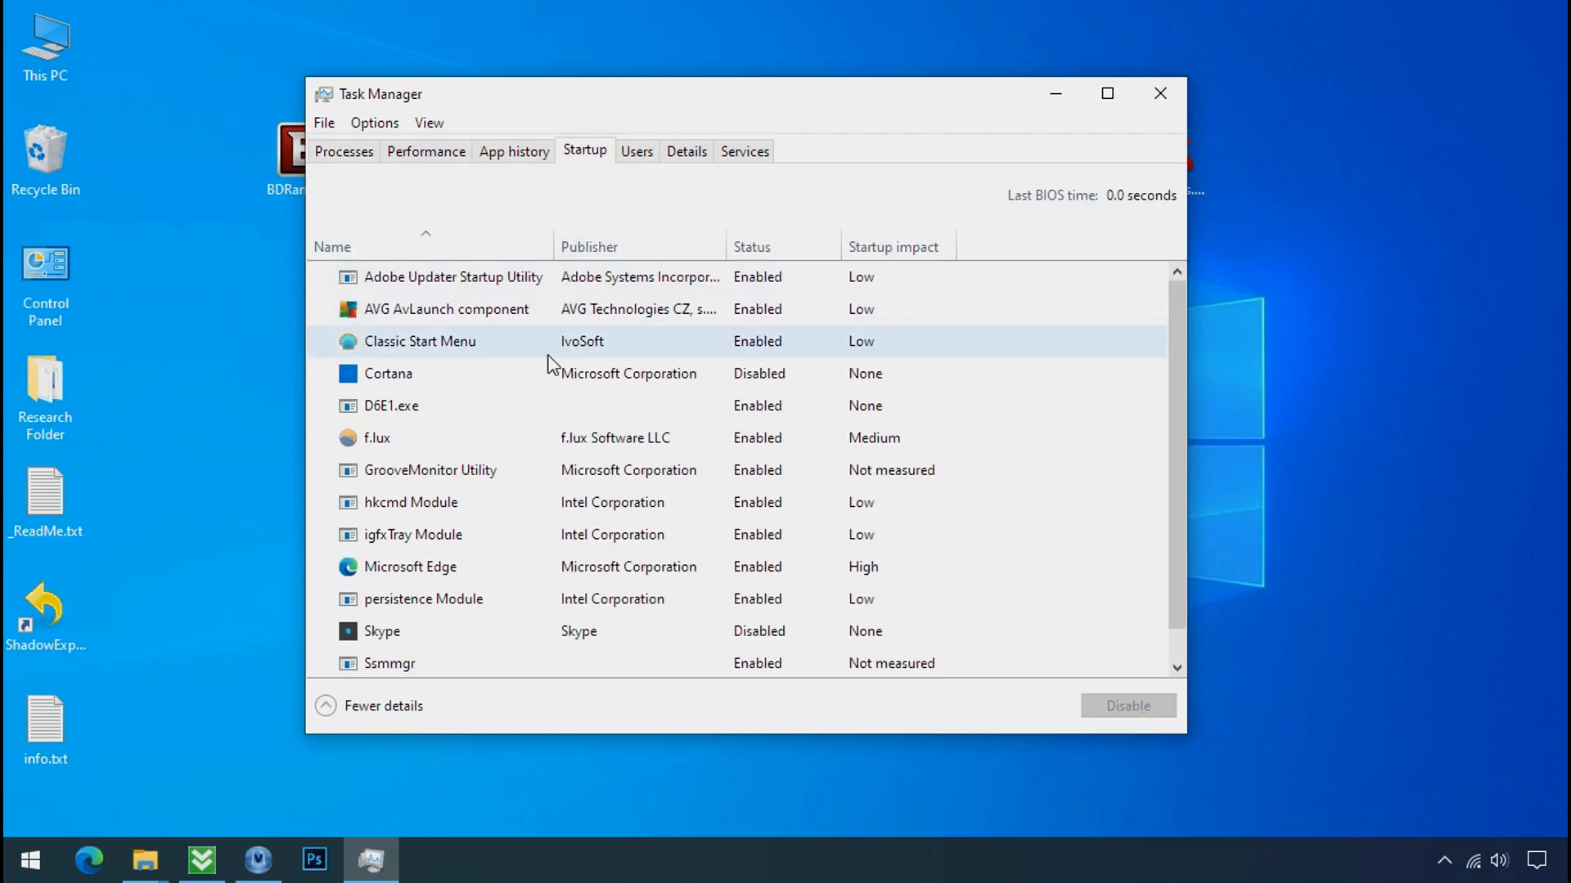
{"action": "left_click", "coordinate": [533, 400]}
{"action": "right_click", "coordinate": [532, 401]}
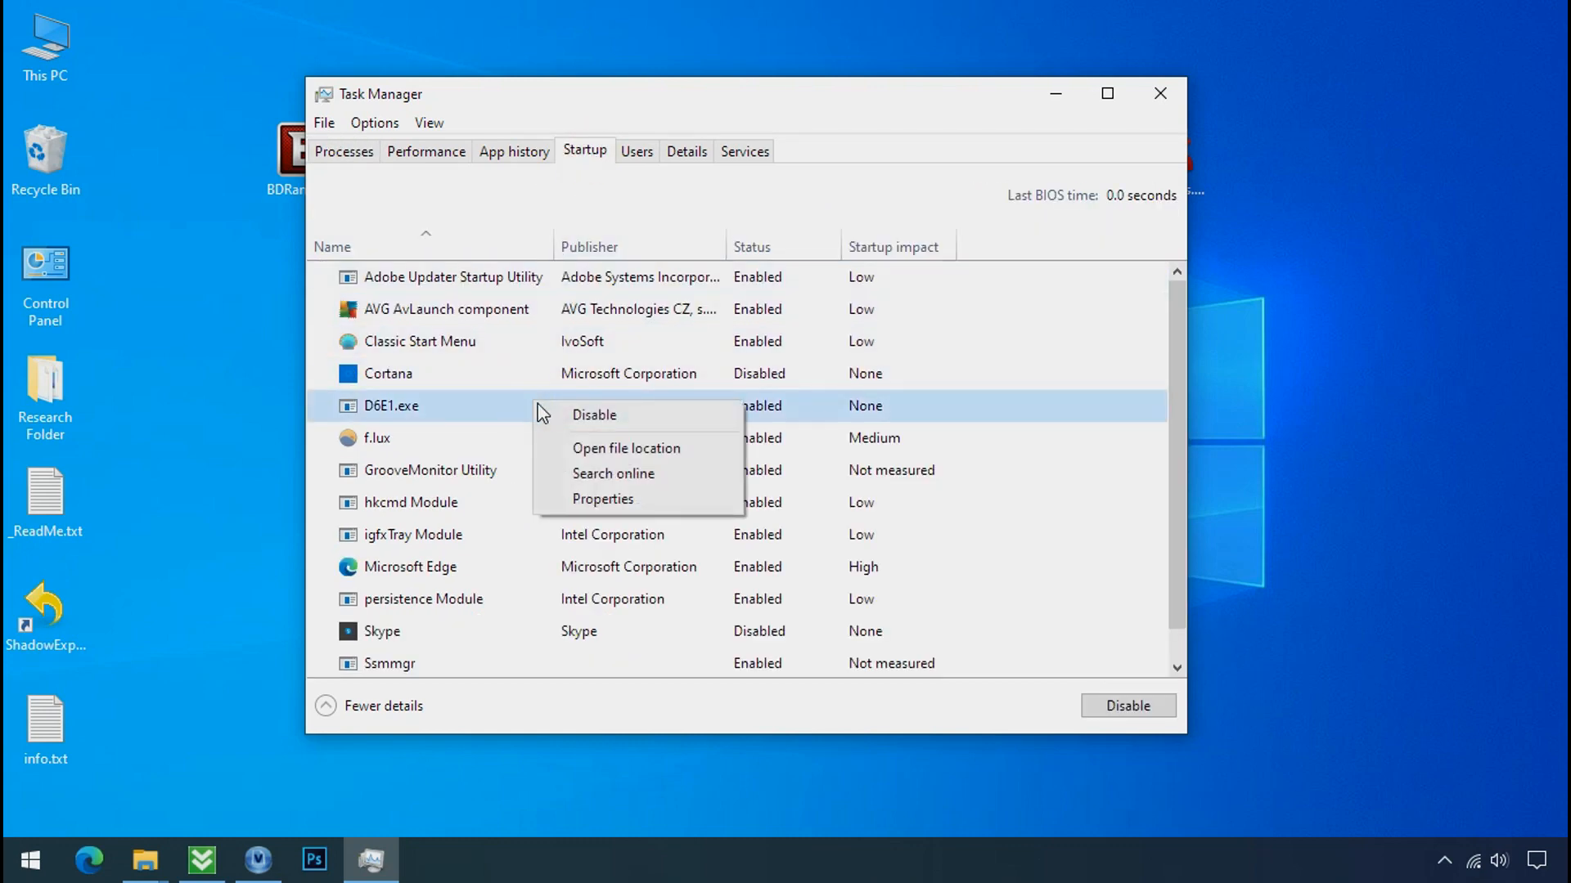
{"action": "left_click", "coordinate": [556, 414]}
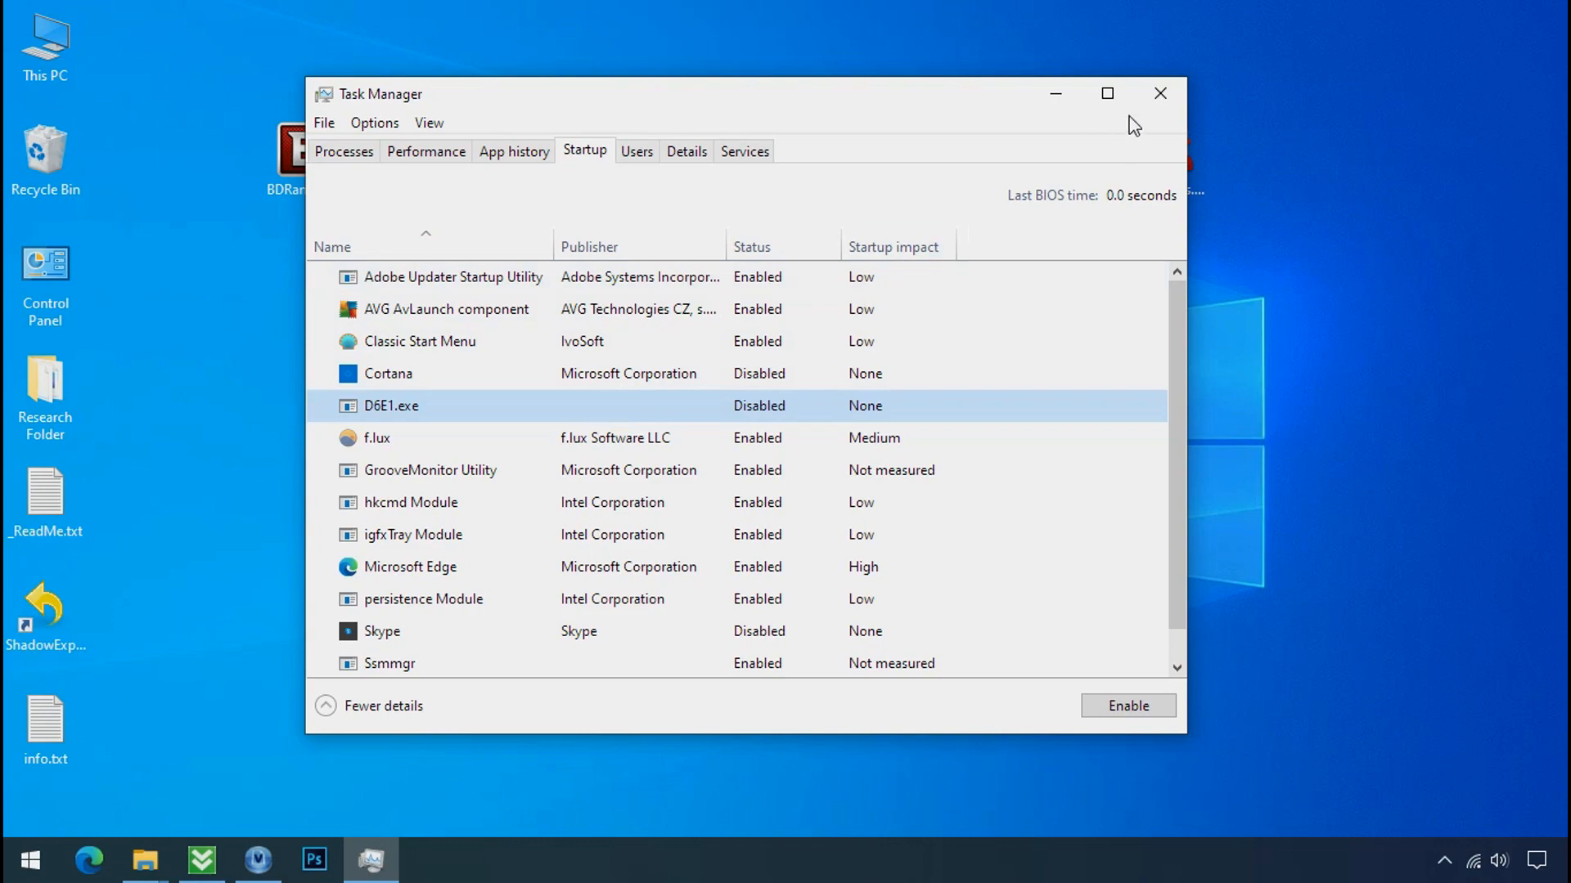
{"action": "left_click", "coordinate": [1158, 94]}
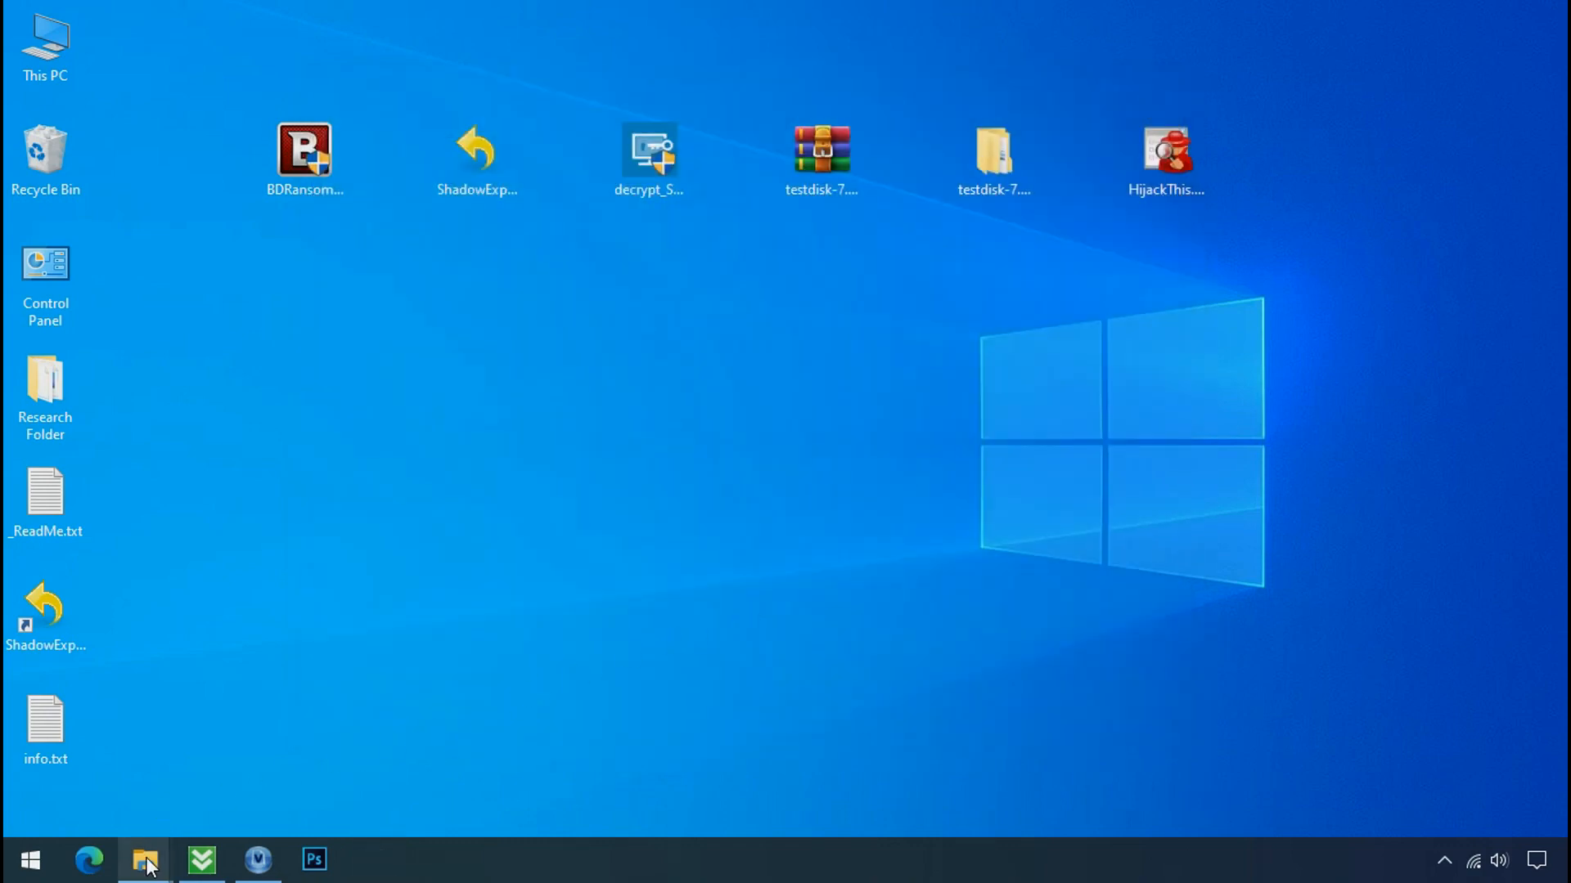
Bring back the minimized folder window for AppData\Local\81a1k05d-1a41-6523-5ad4xe45ff5ew0.
{"action": "left_click", "coordinate": [147, 865]}
{"action": "left_click", "coordinate": [123, 794]}
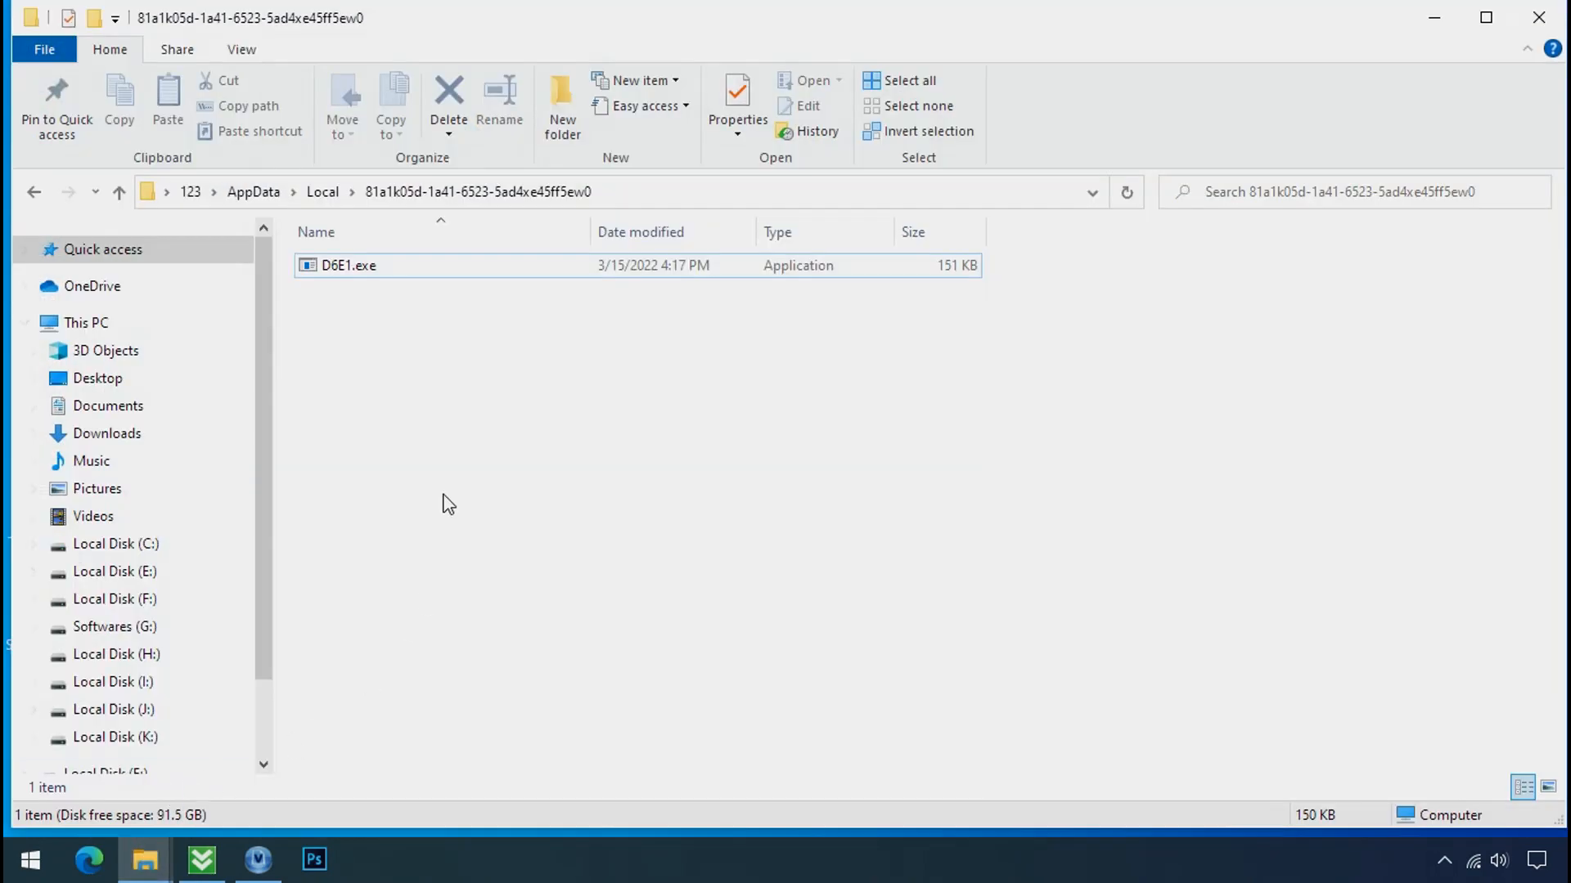
Try to delete D6E1.exe from the Local subfolder, retry the deletion, and dismiss the access dialog.
{"action": "left_click", "coordinate": [405, 275]}
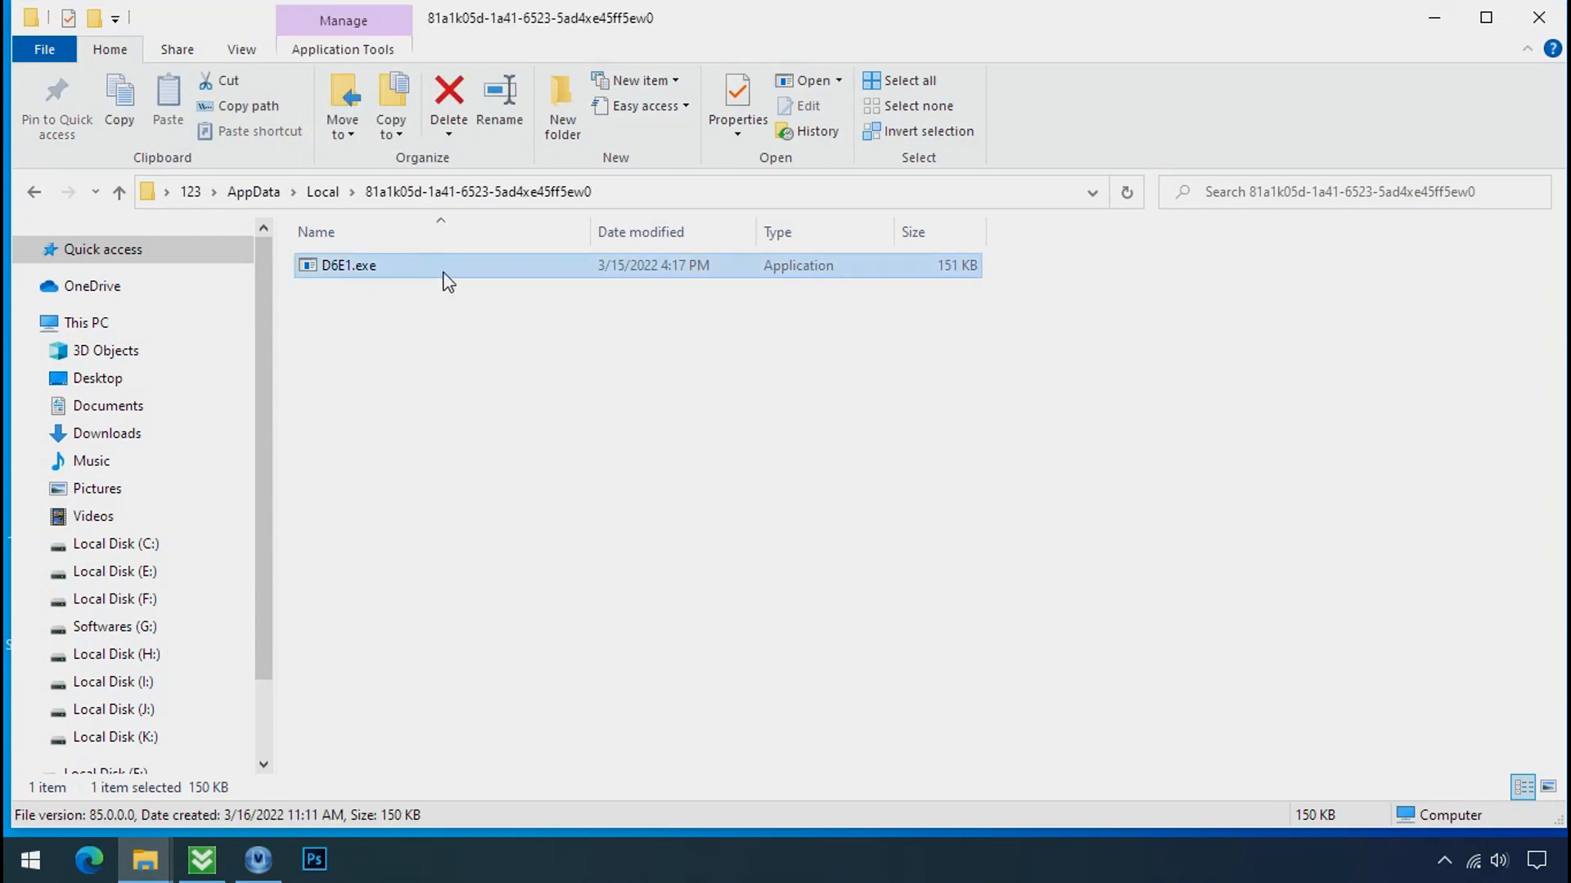
{"action": "right_click", "coordinate": [444, 276]}
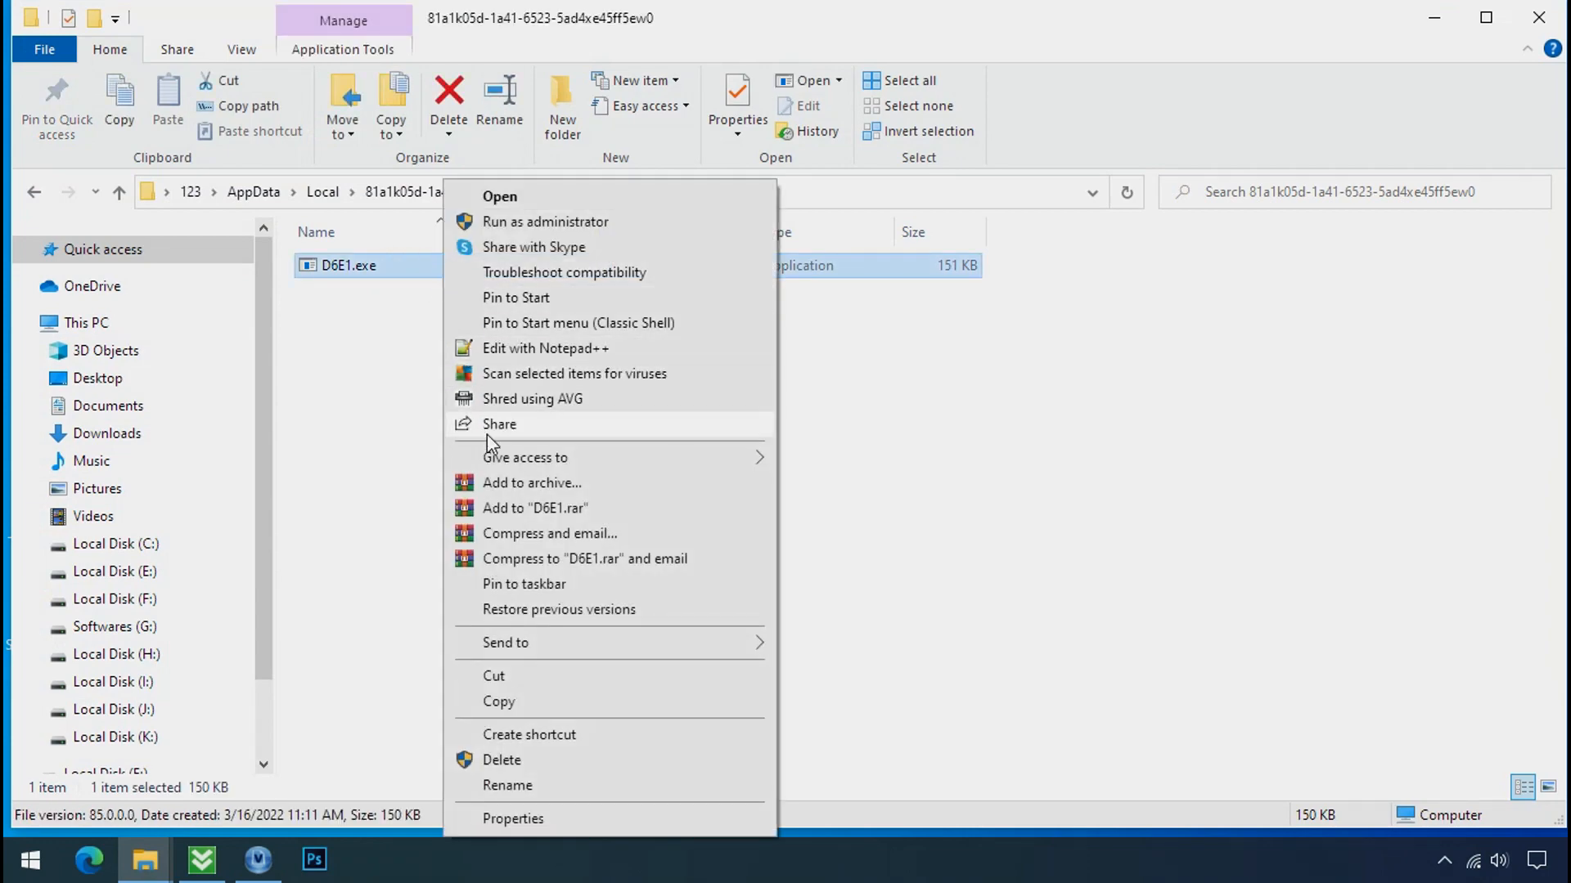
{"action": "left_click", "coordinate": [504, 761]}
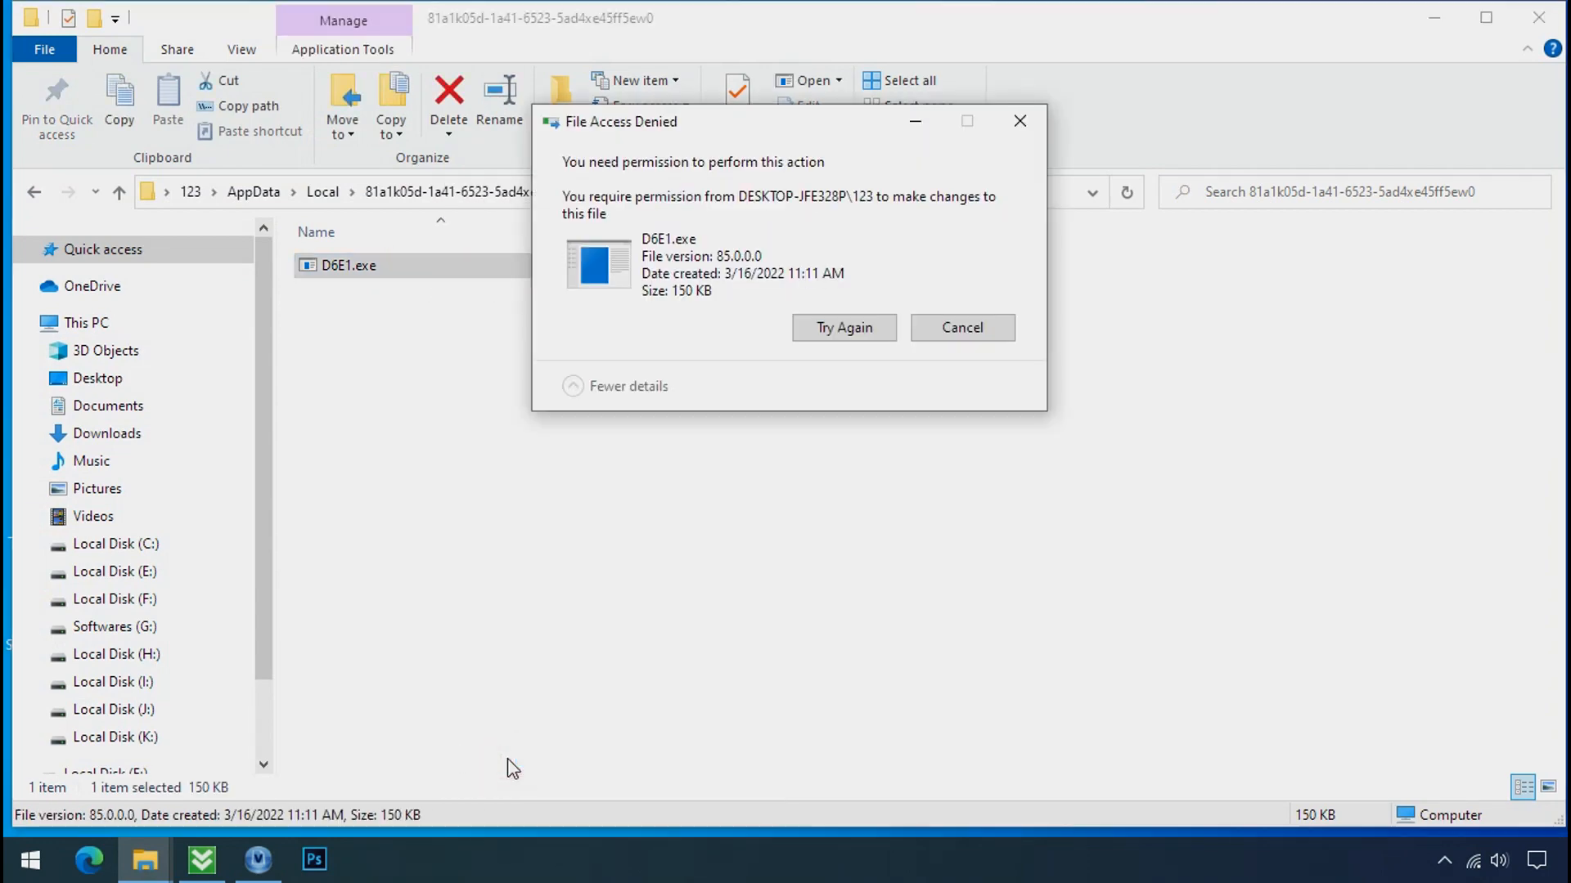
{"action": "left_click", "coordinate": [842, 334]}
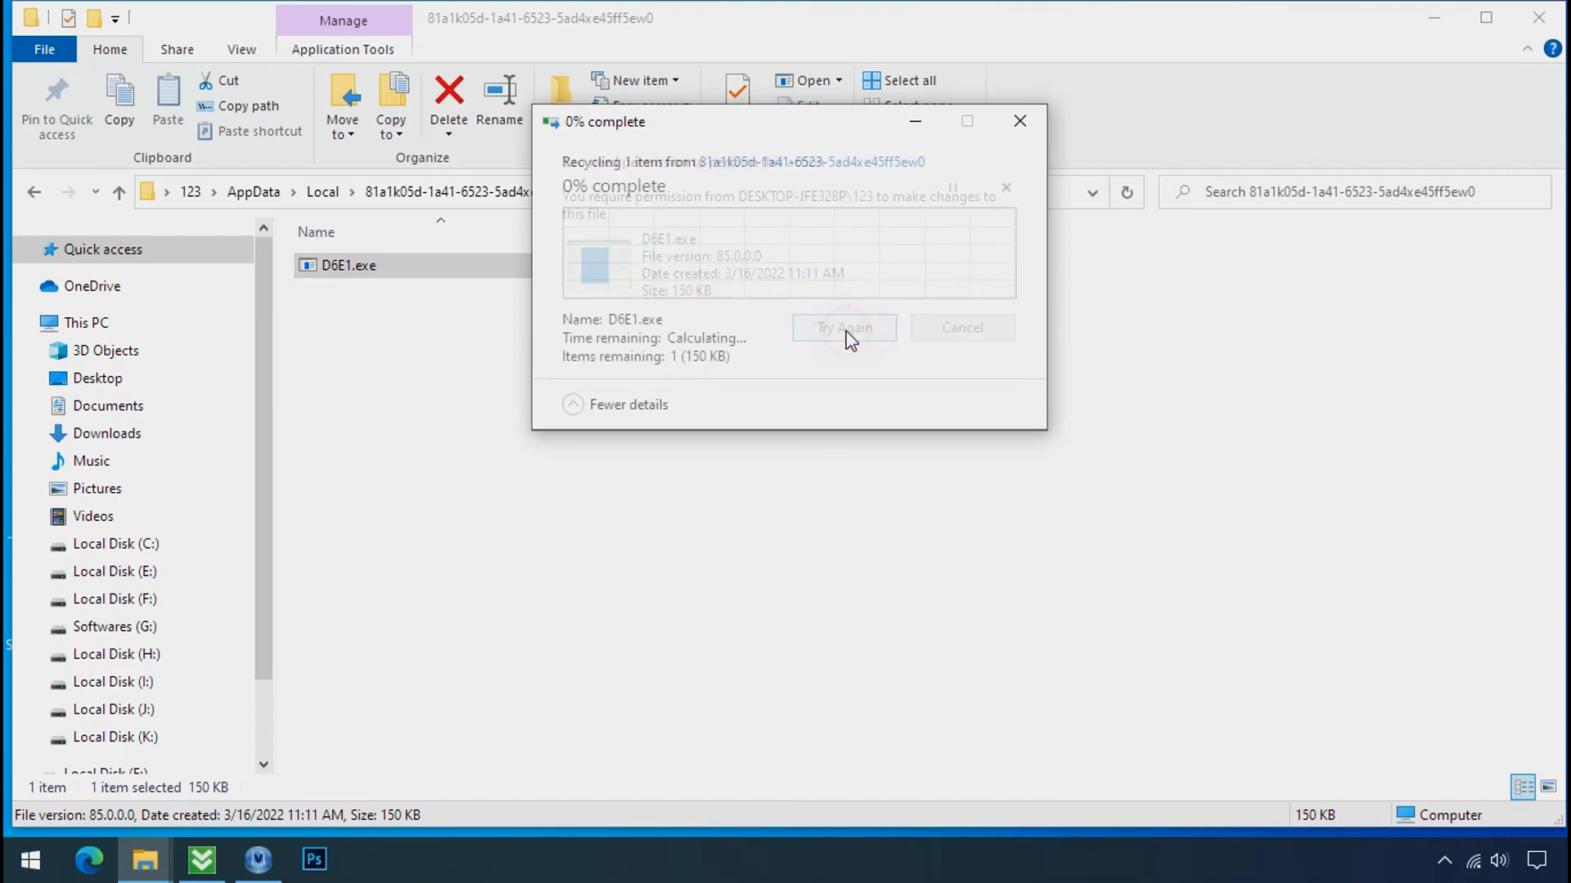
{"action": "left_click", "coordinate": [846, 335]}
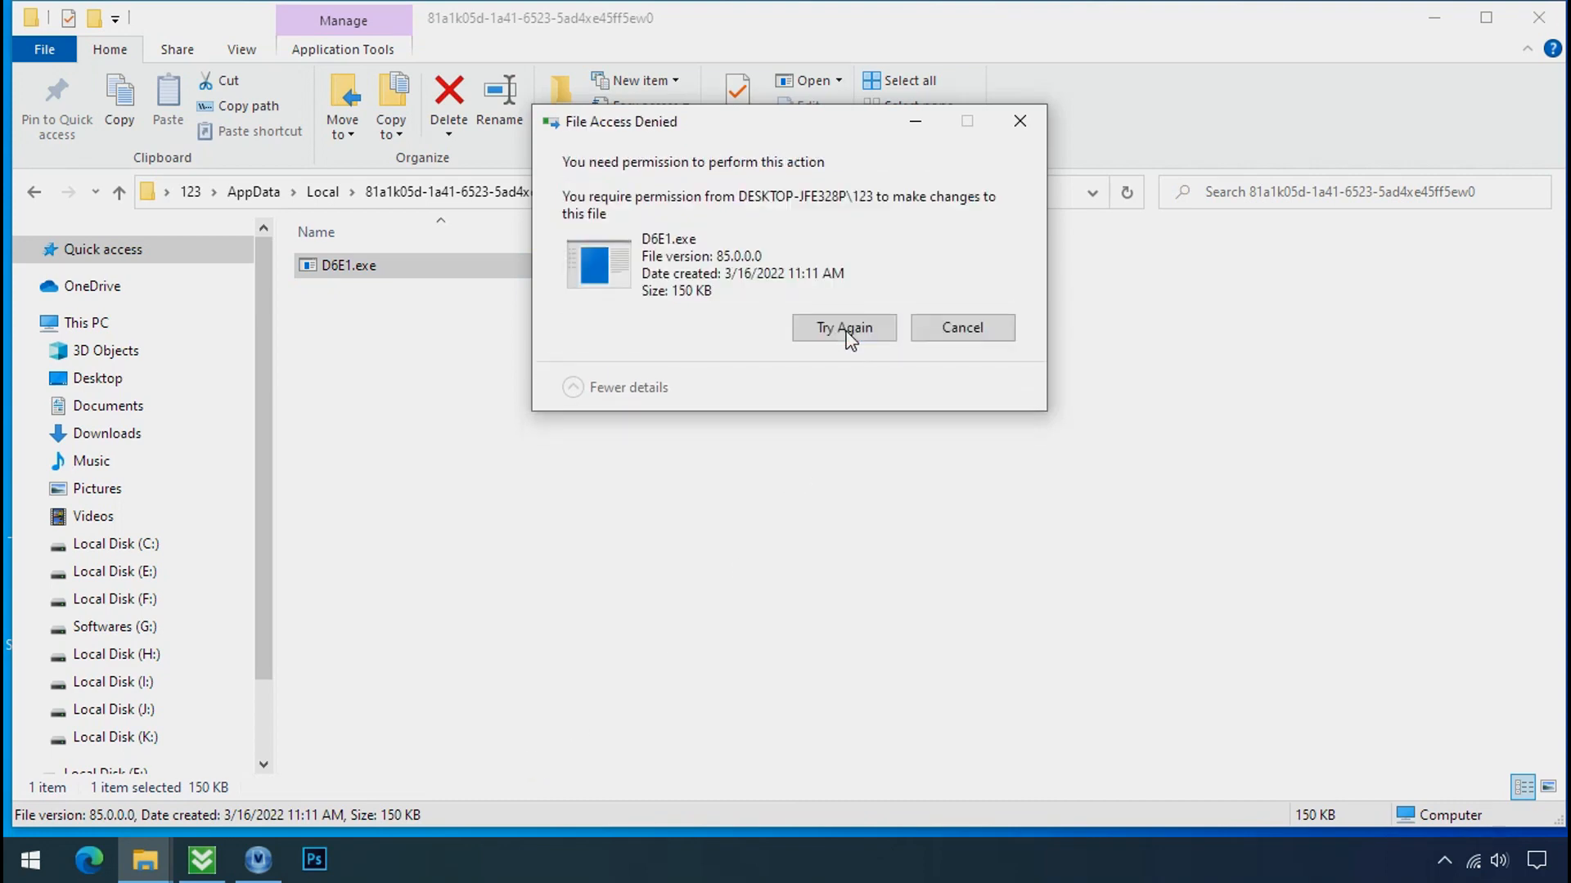
{"action": "left_click", "coordinate": [1019, 124]}
In the advanced security settings of D6E1.exe, disable inheritance and convert the inherited permissions into explicit permissions.
{"action": "right_click", "coordinate": [603, 270]}
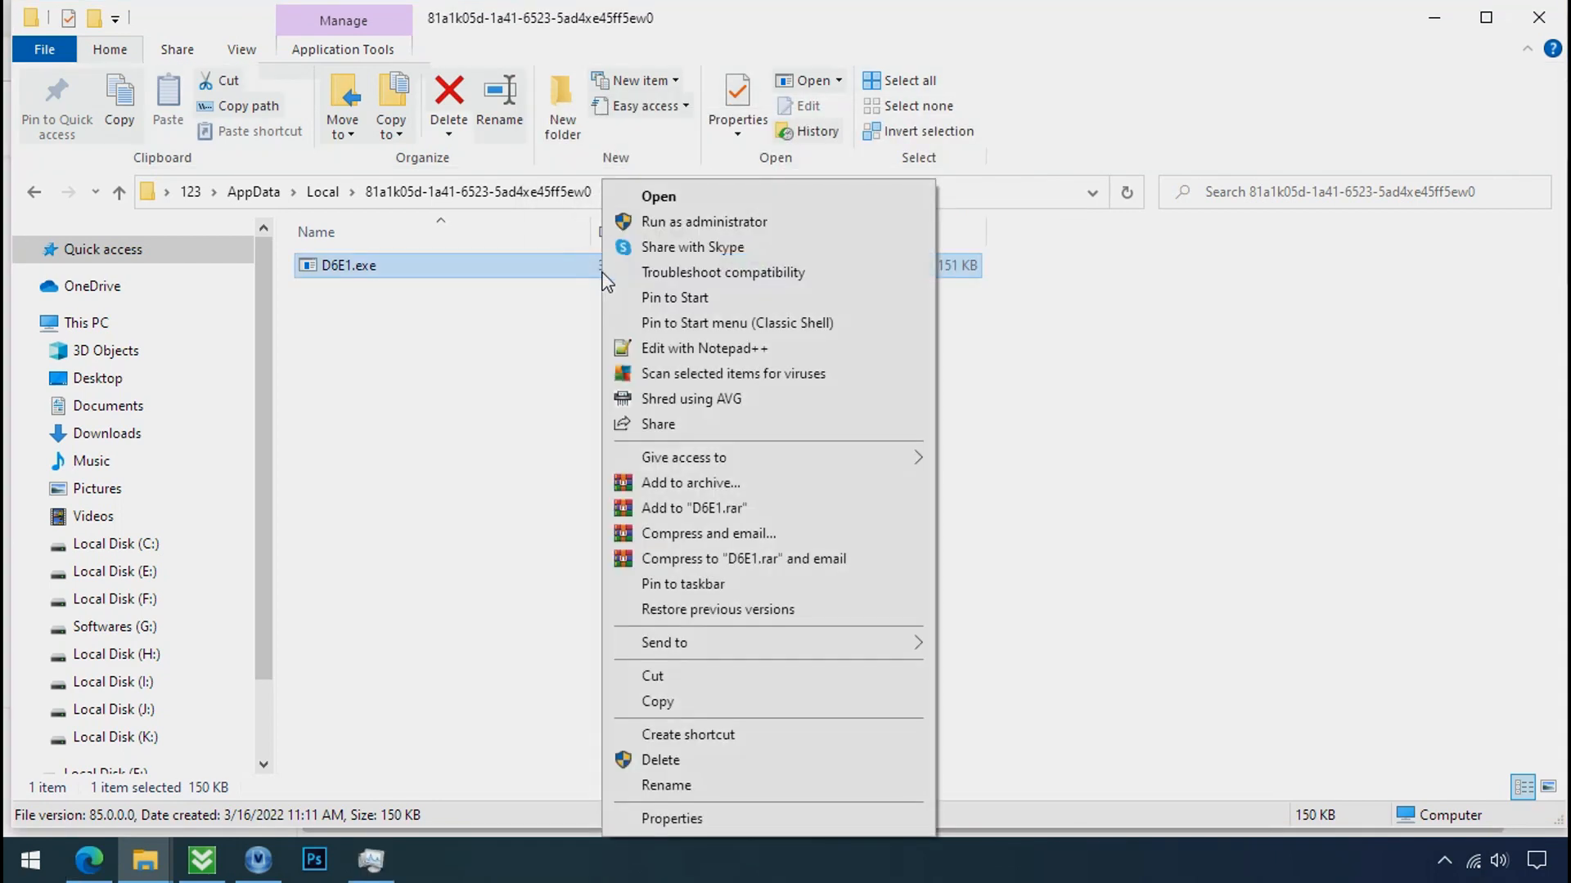
{"action": "left_click", "coordinate": [673, 821]}
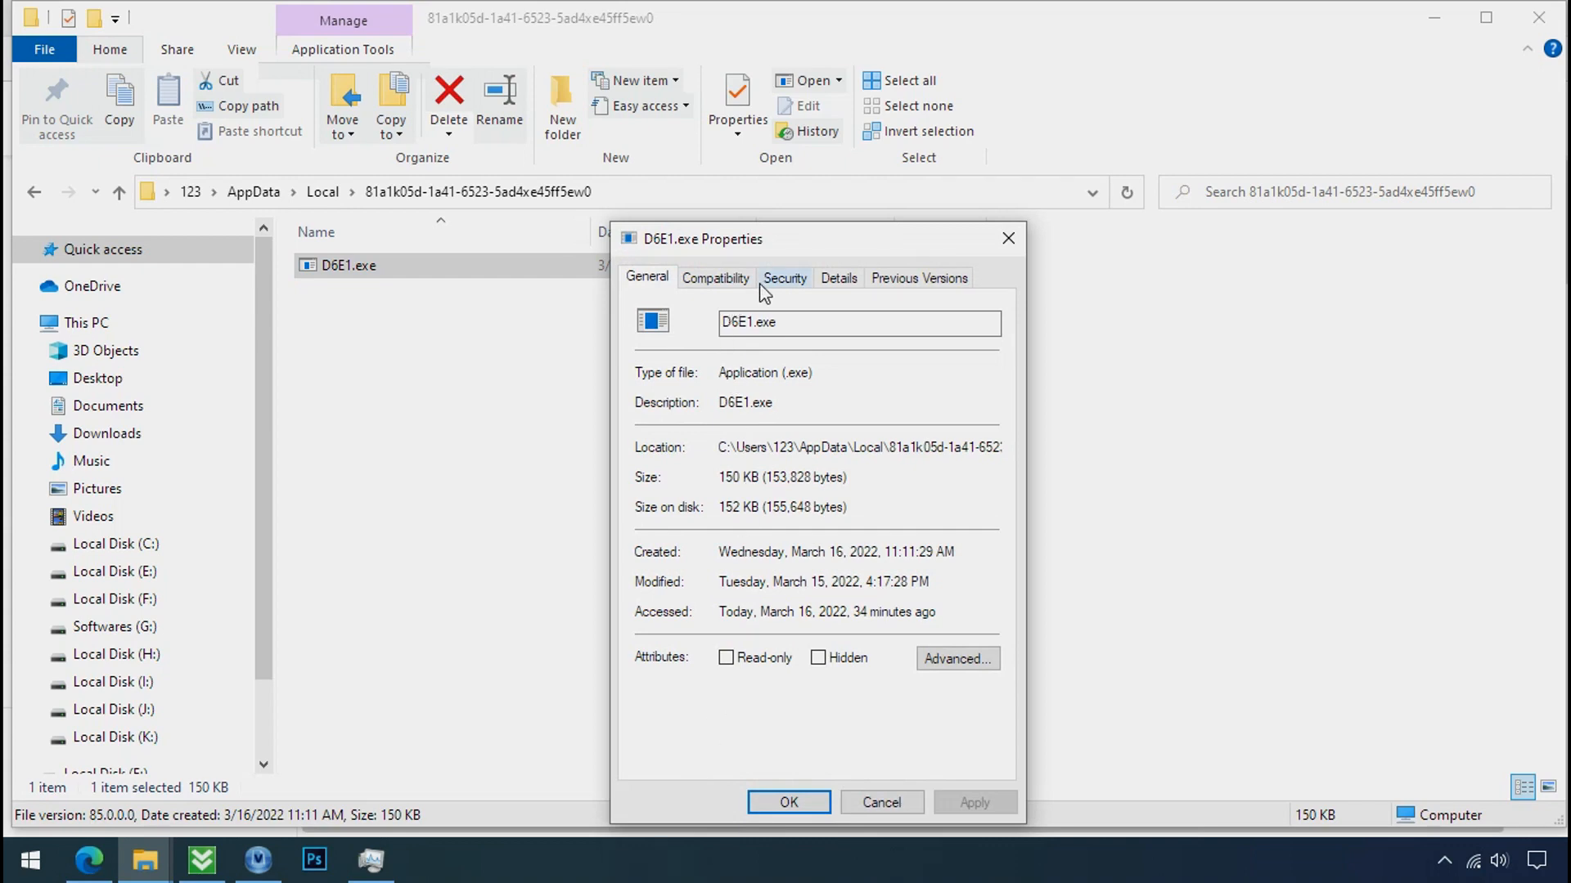
{"action": "left_click", "coordinate": [770, 286]}
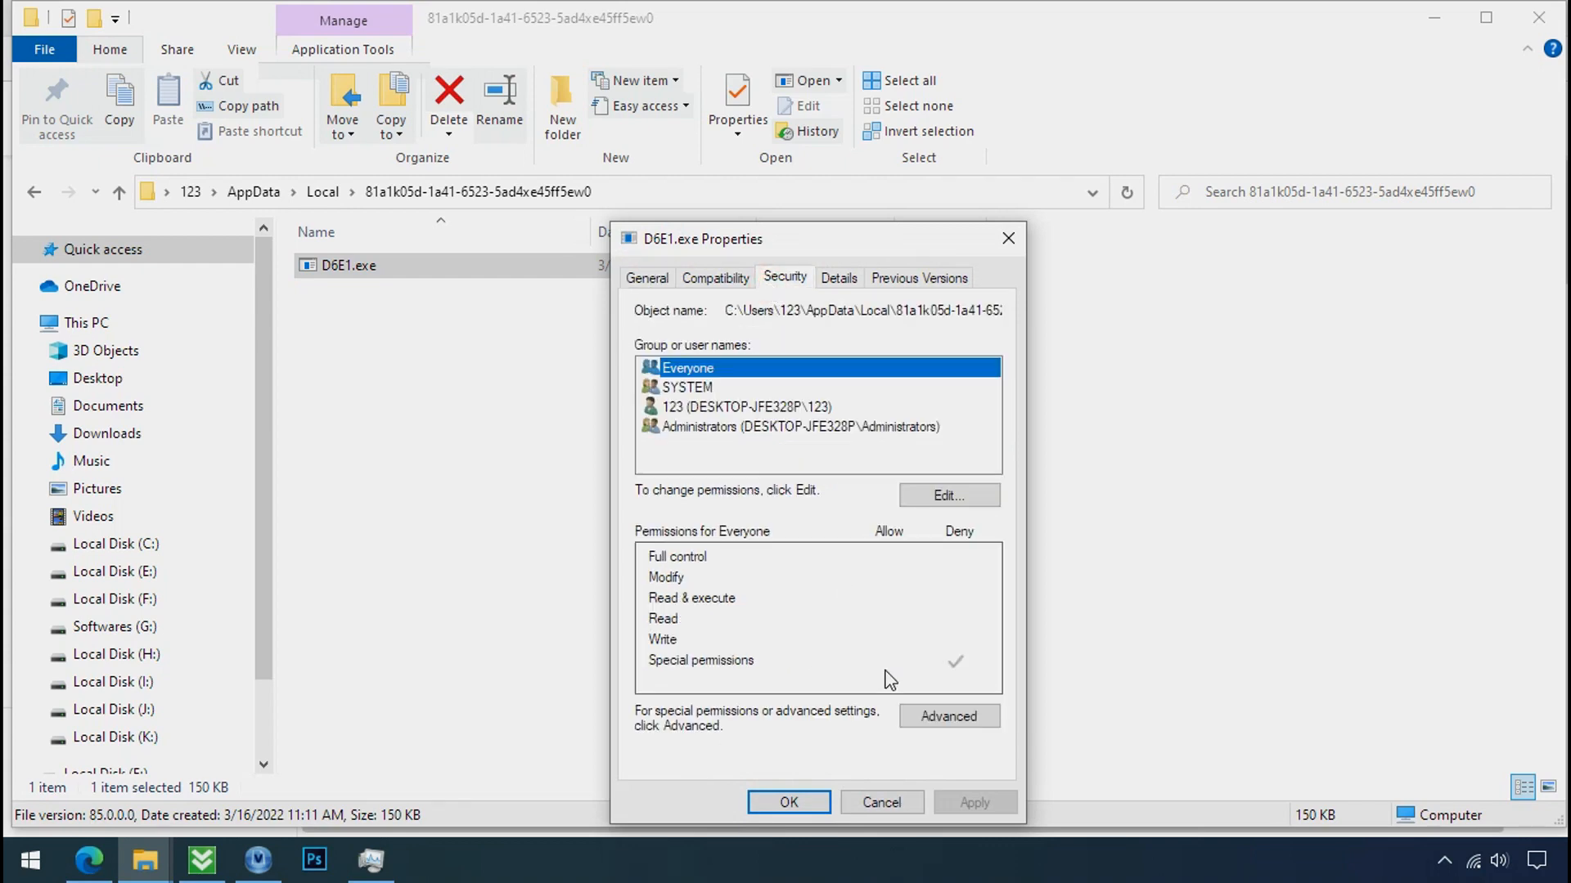
{"action": "left_click", "coordinate": [938, 734]}
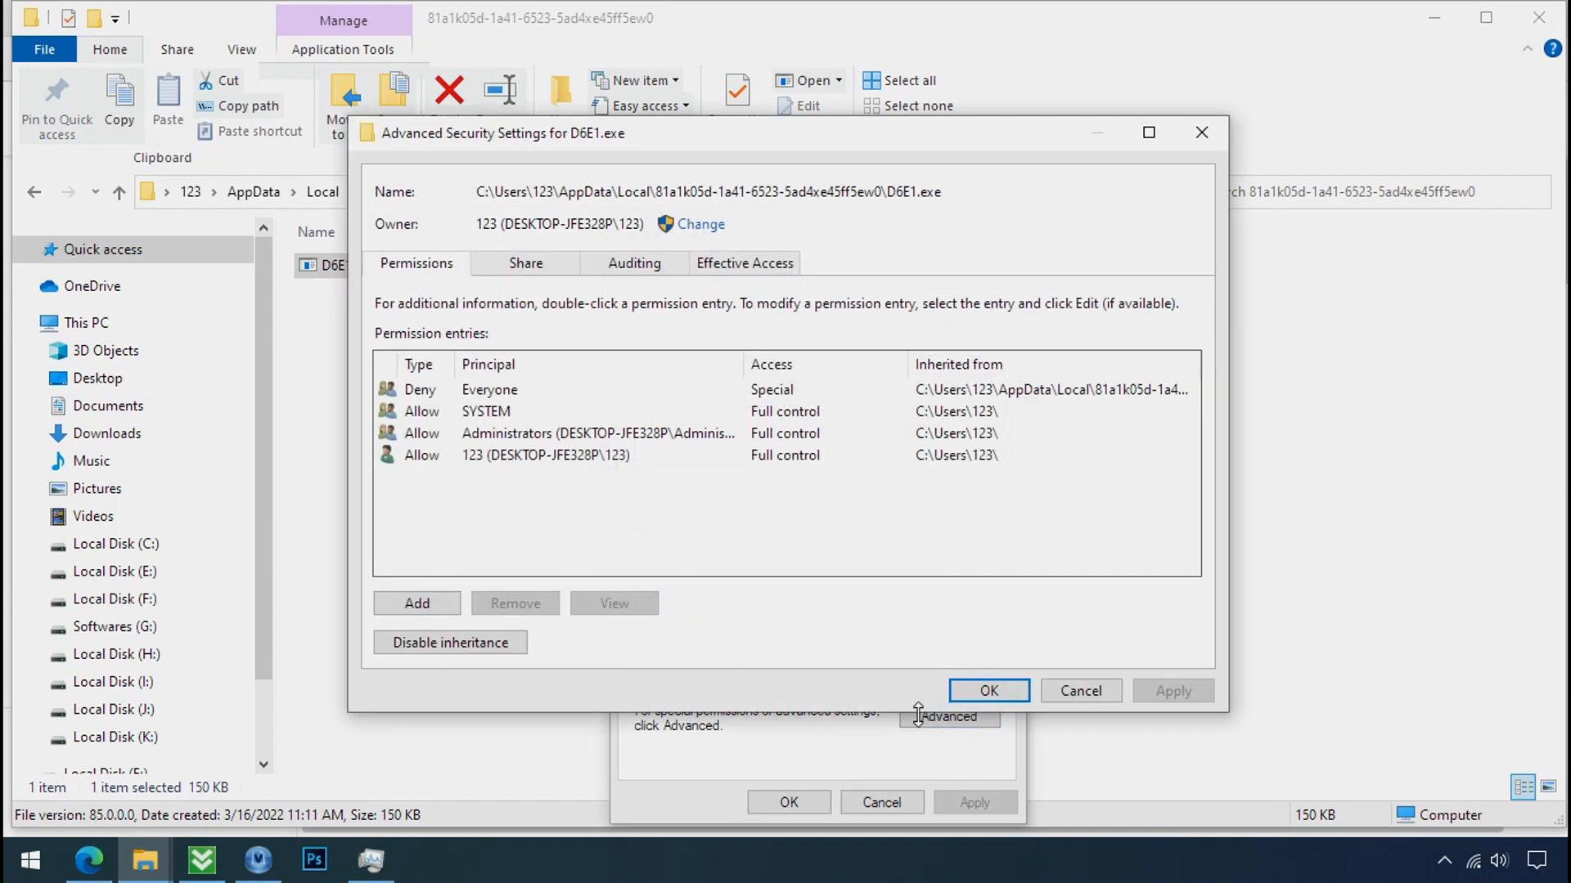
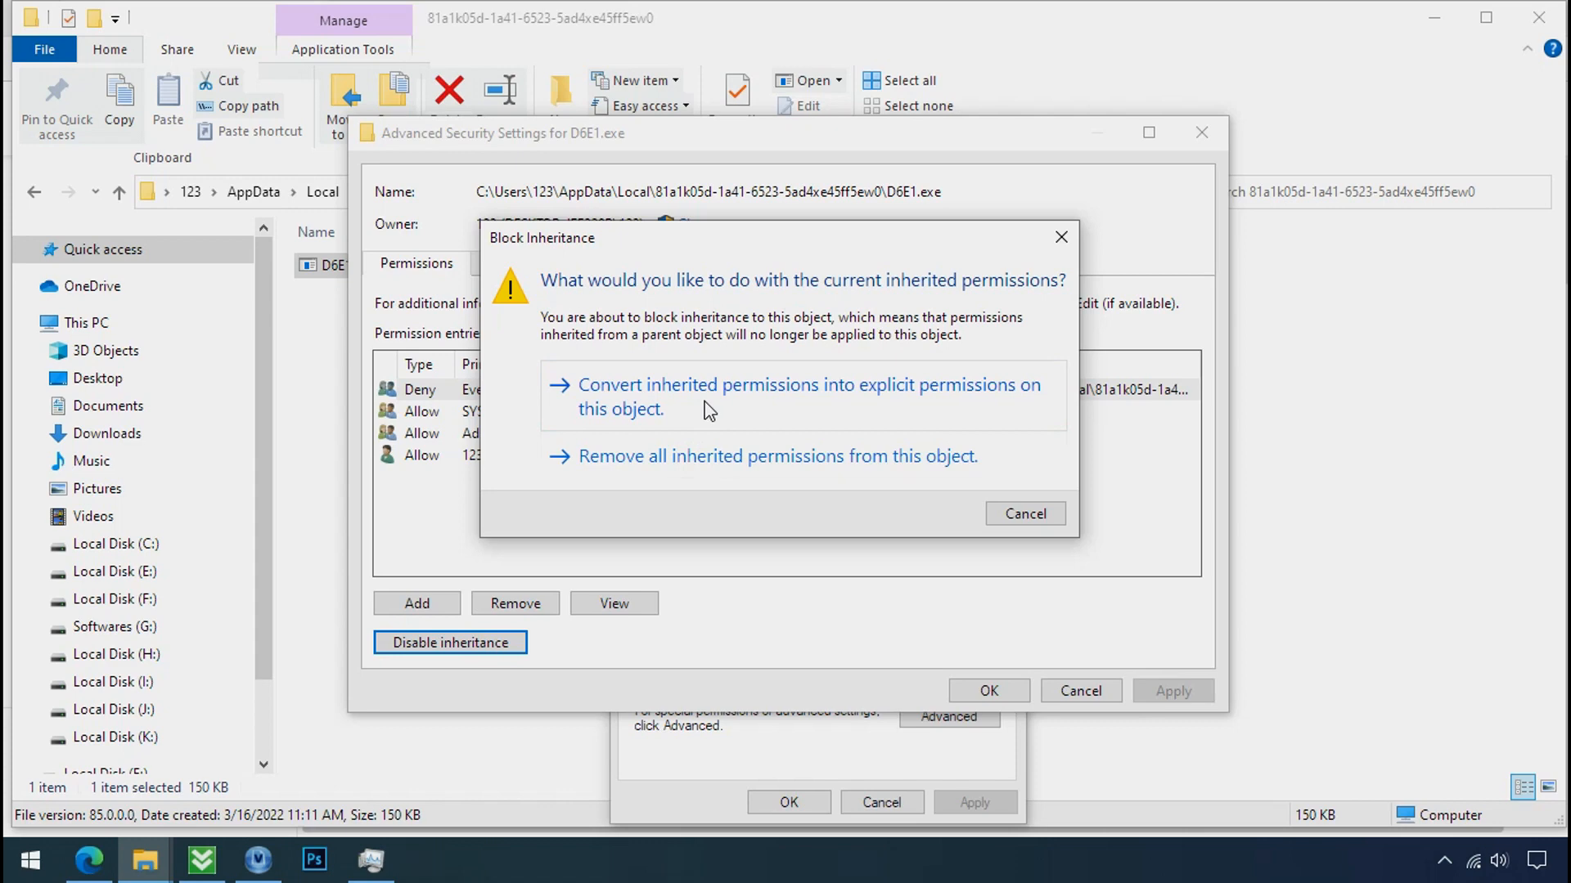
{"action": "left_click", "coordinate": [708, 411]}
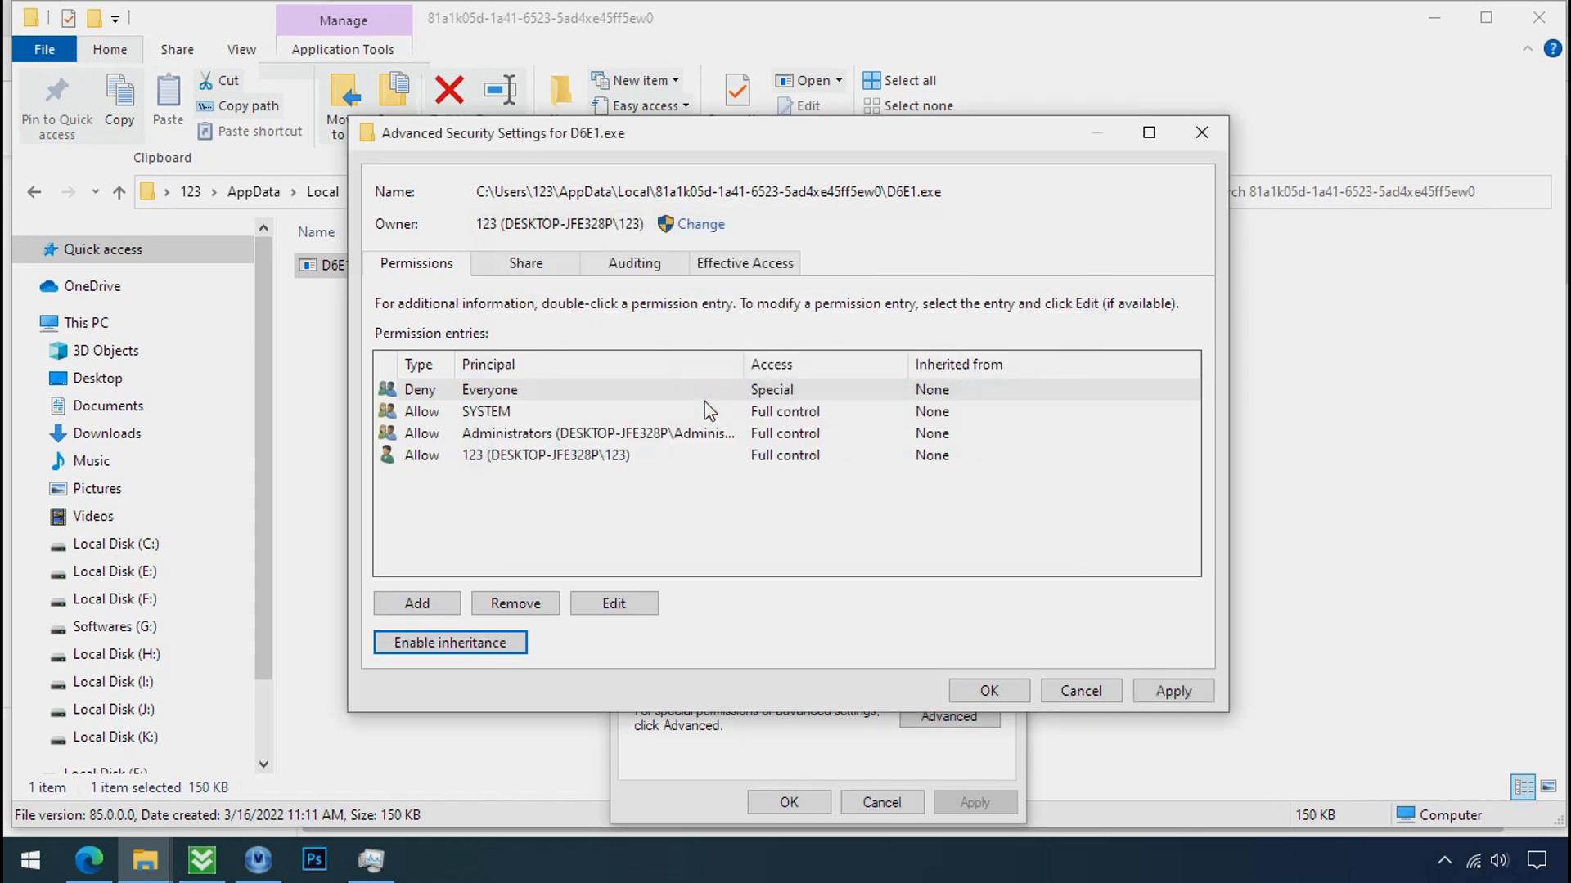
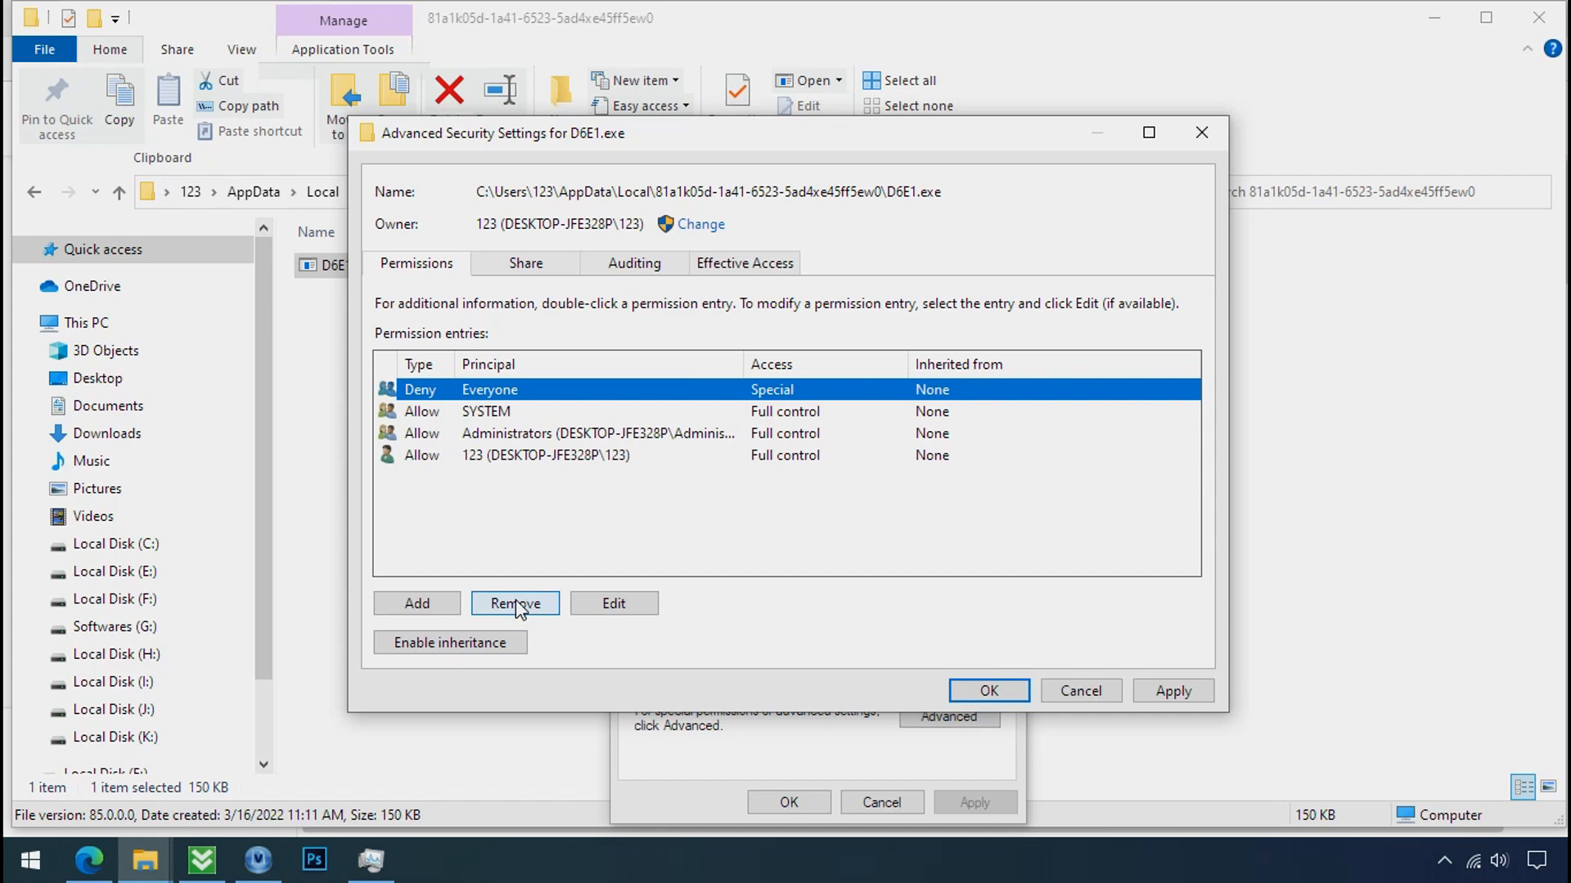
Remove the Deny permission entry for Everyone from D6E1.exe and confirm both the advanced security and properties dialogs.
{"action": "left_click", "coordinate": [517, 606]}
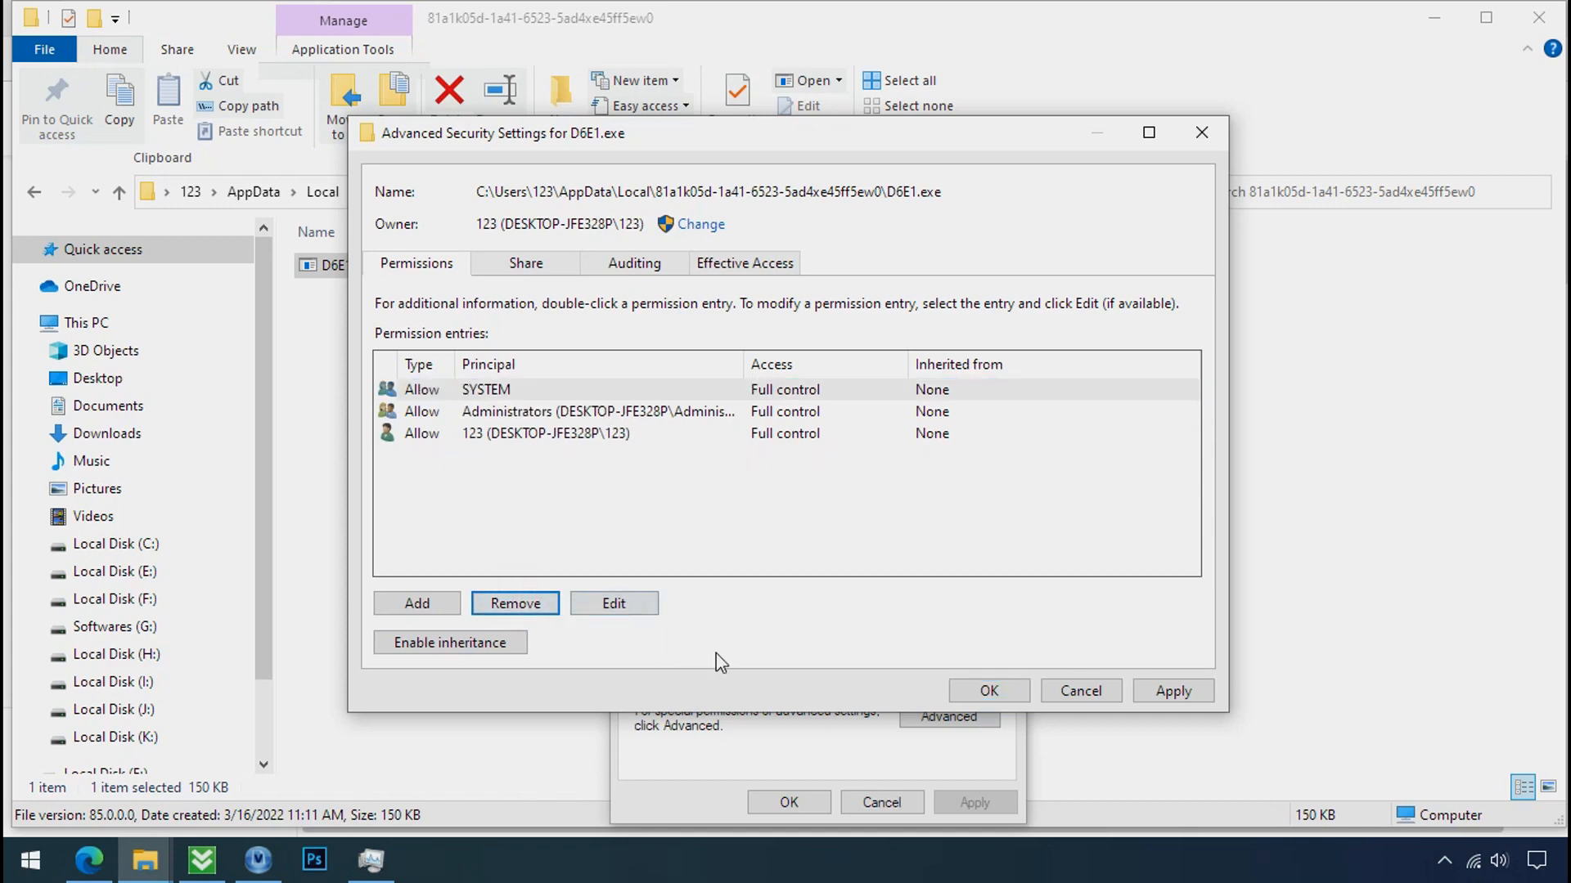
{"action": "left_click", "coordinate": [1008, 692]}
{"action": "left_click", "coordinate": [805, 803]}
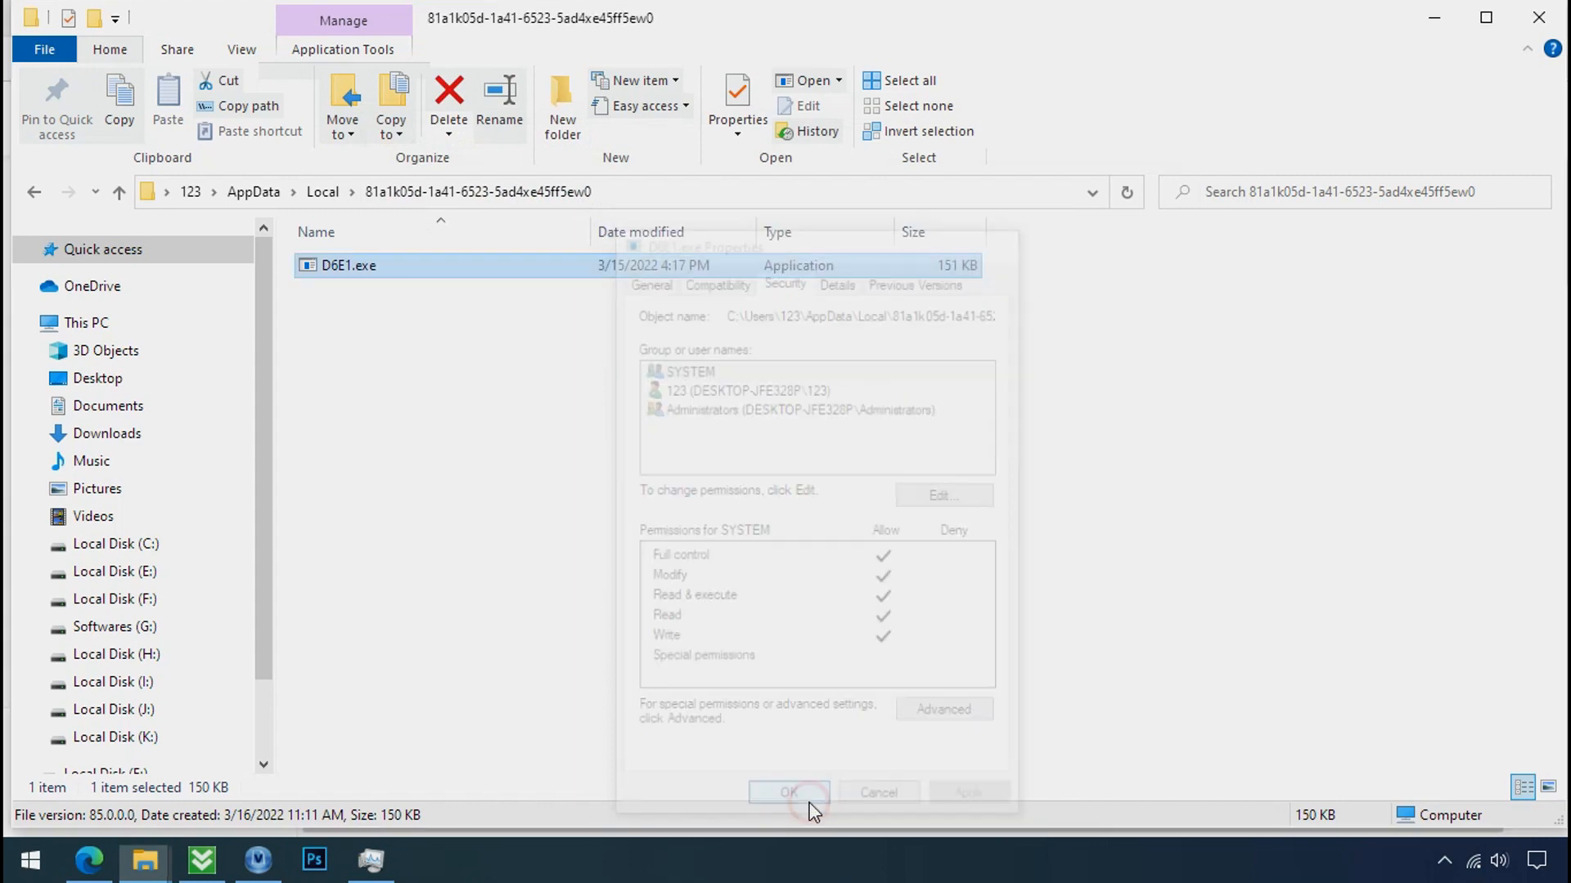
Delete D6E1.exe from the Local subfolder and close the folder window.
{"action": "right_click", "coordinate": [378, 277]}
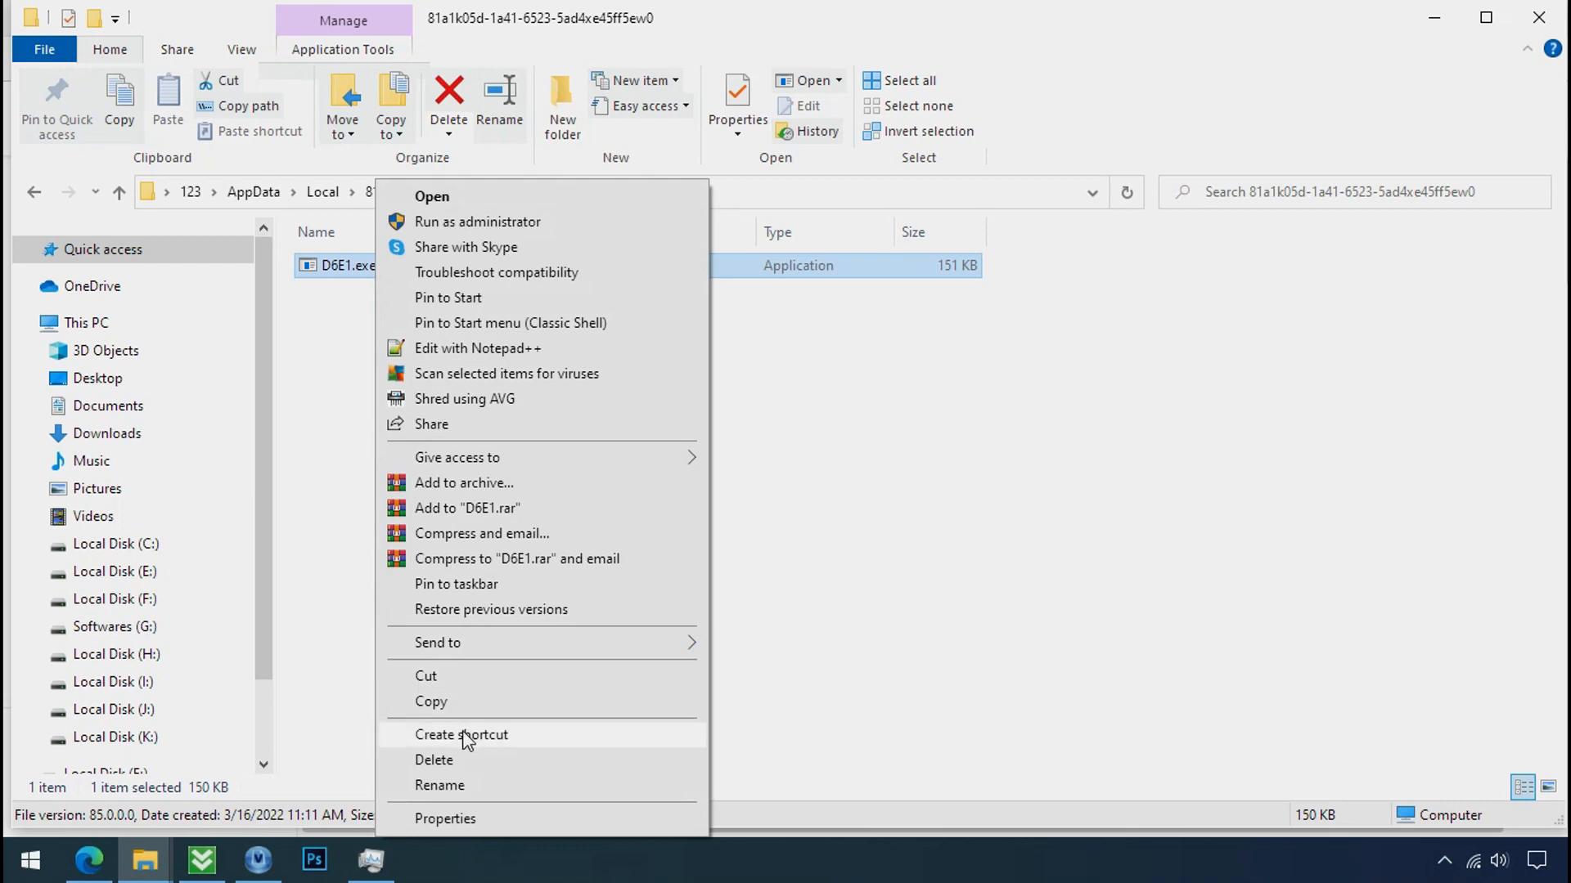
{"action": "left_click", "coordinate": [433, 760]}
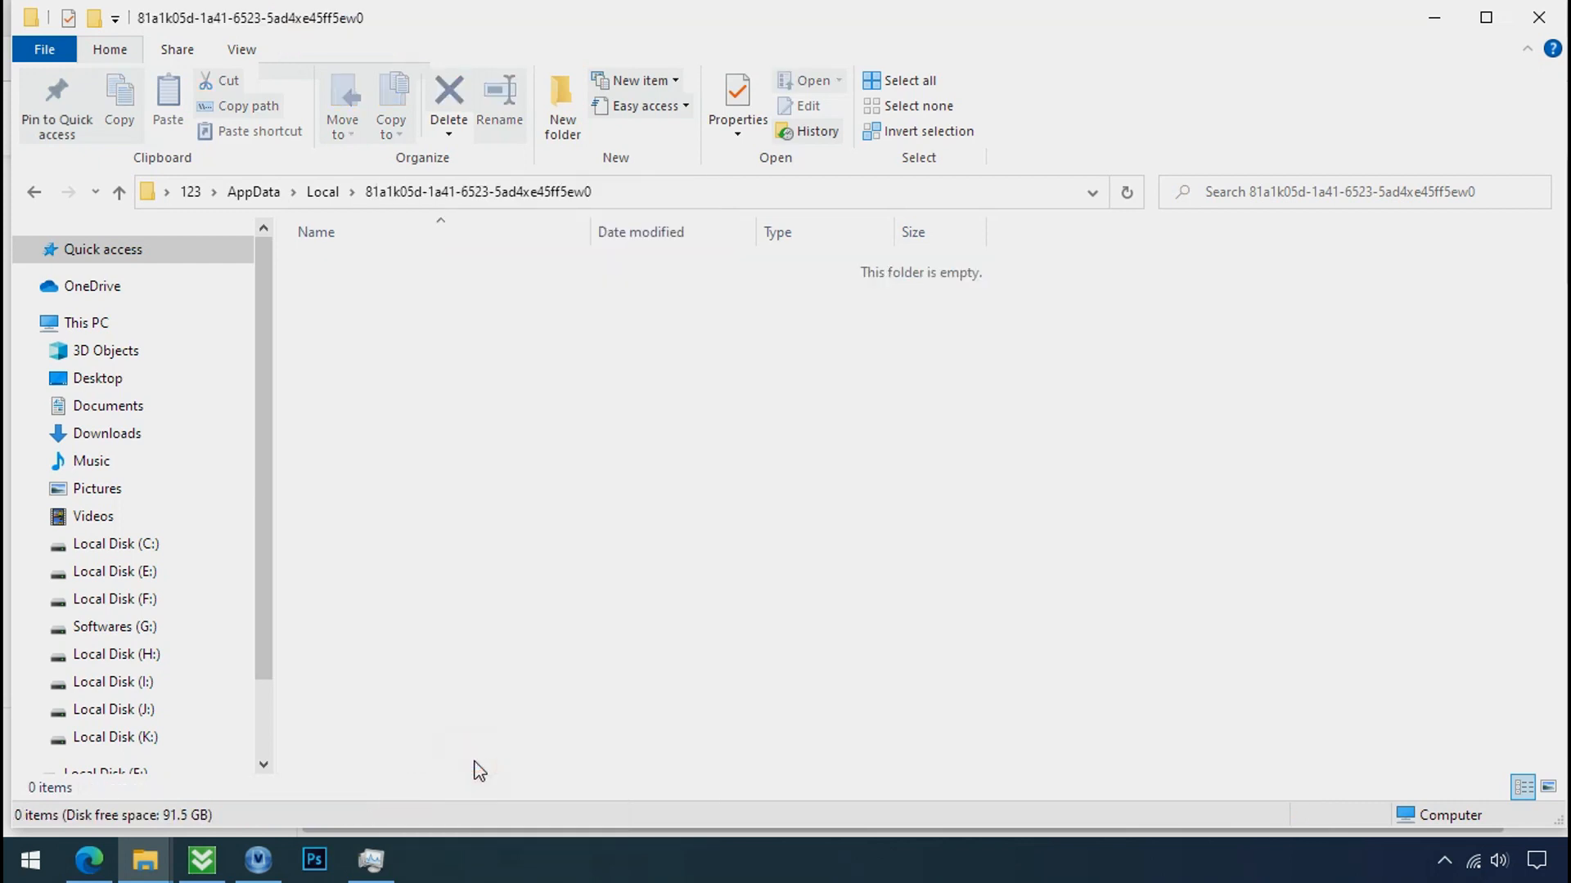
{"action": "left_click", "coordinate": [1539, 18]}
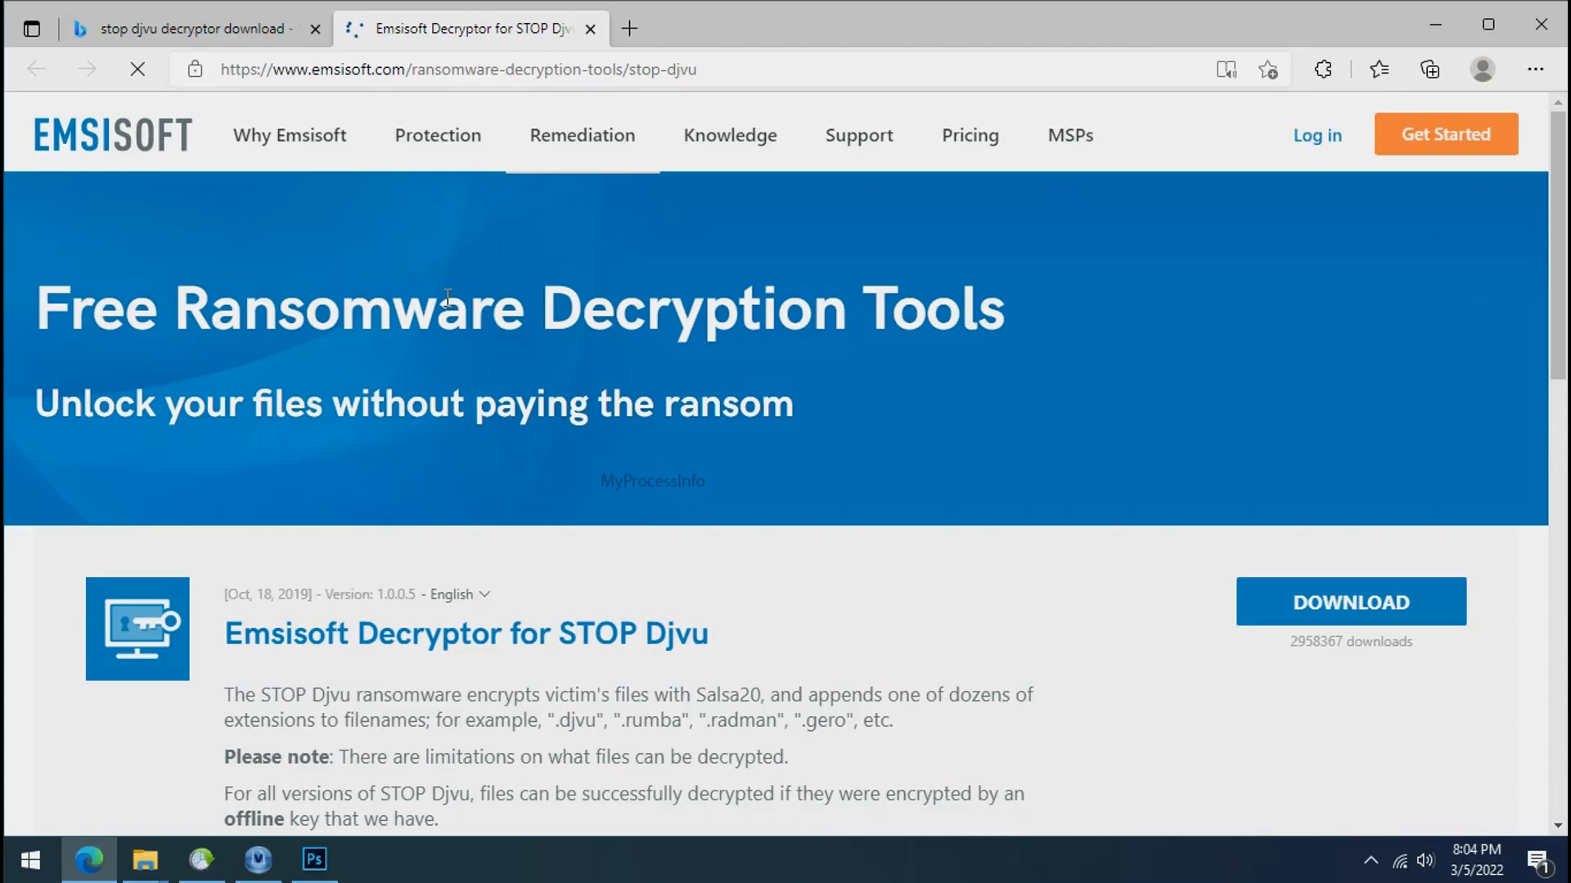
Download the Emsisoft Decryptor for STOP Djvu from its Emsisoft web page and close the browser.
{"action": "scroll", "coordinate": [1025, 609], "scroll_direction": "down", "scroll_amount": 1}
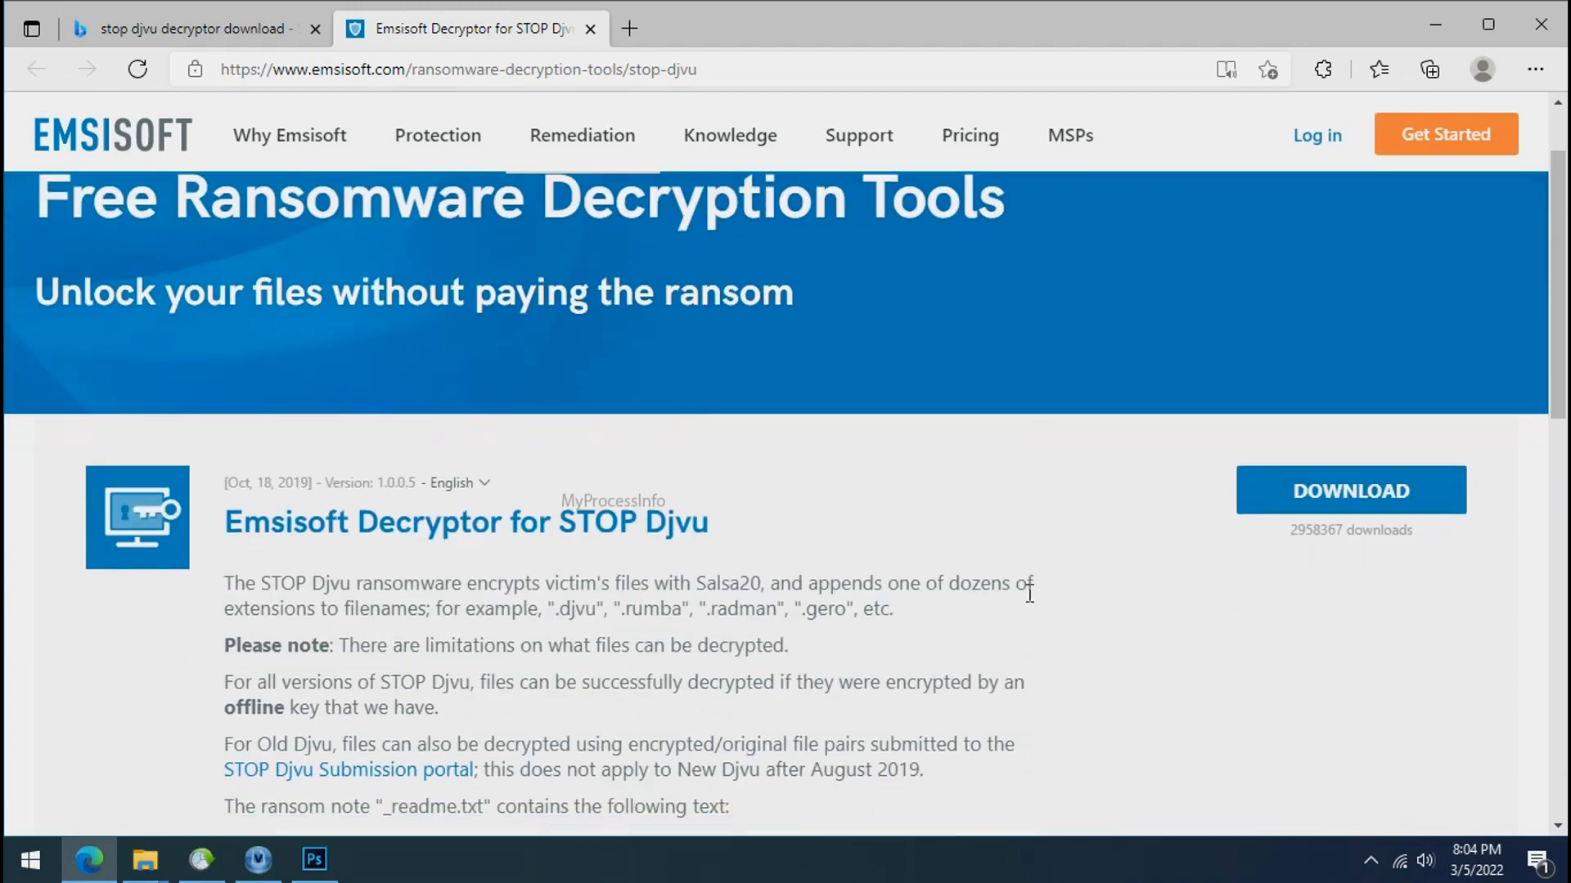
{"action": "left_click", "coordinate": [1346, 496]}
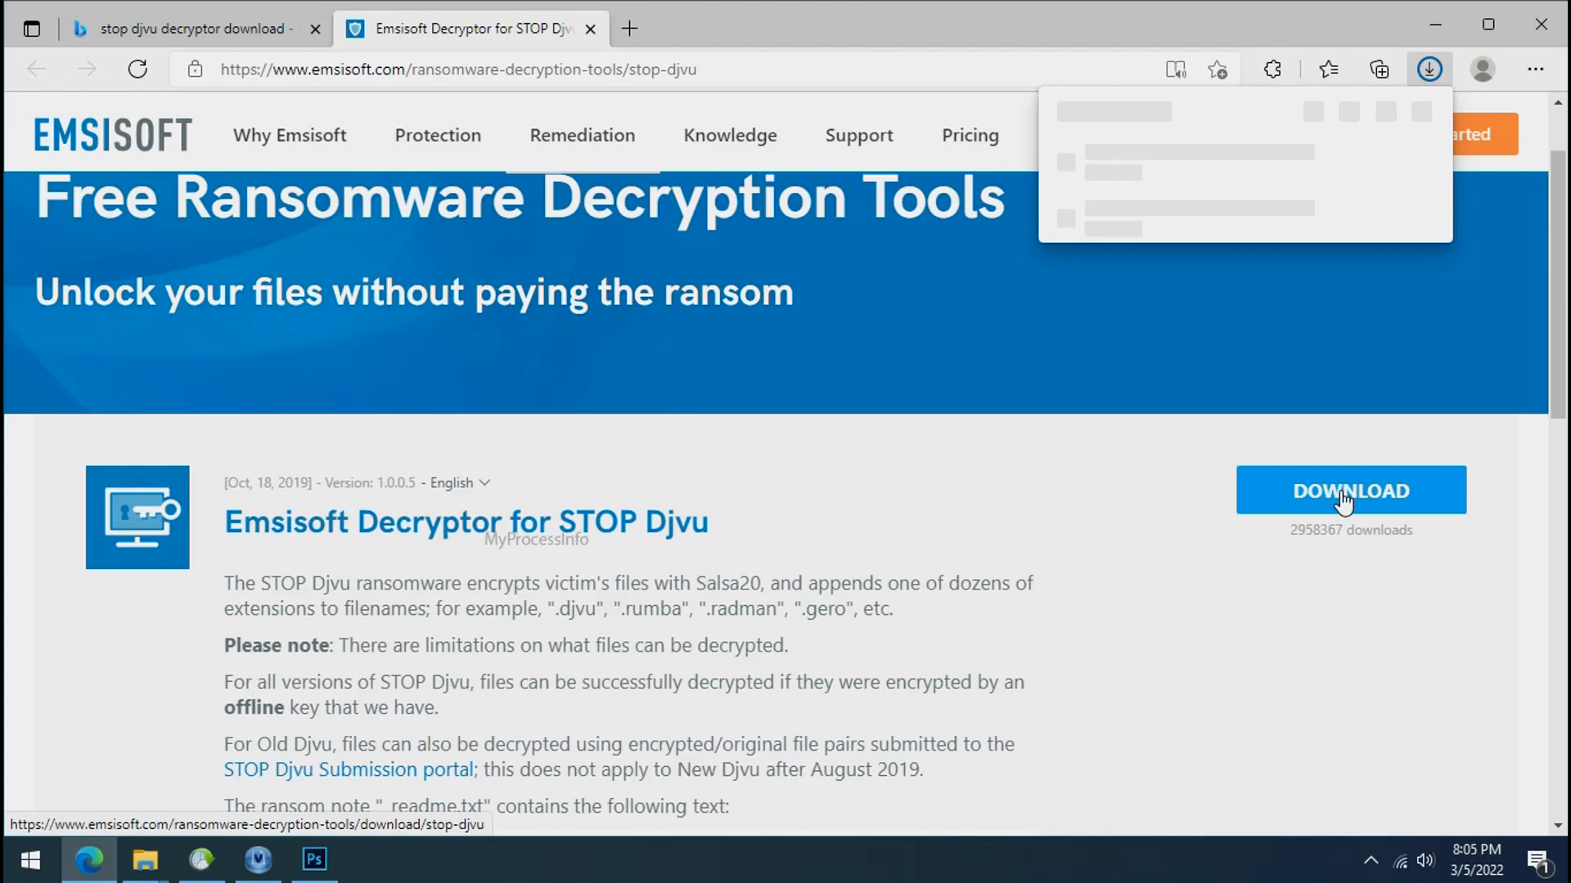
{"action": "left_click", "coordinate": [1533, 37]}
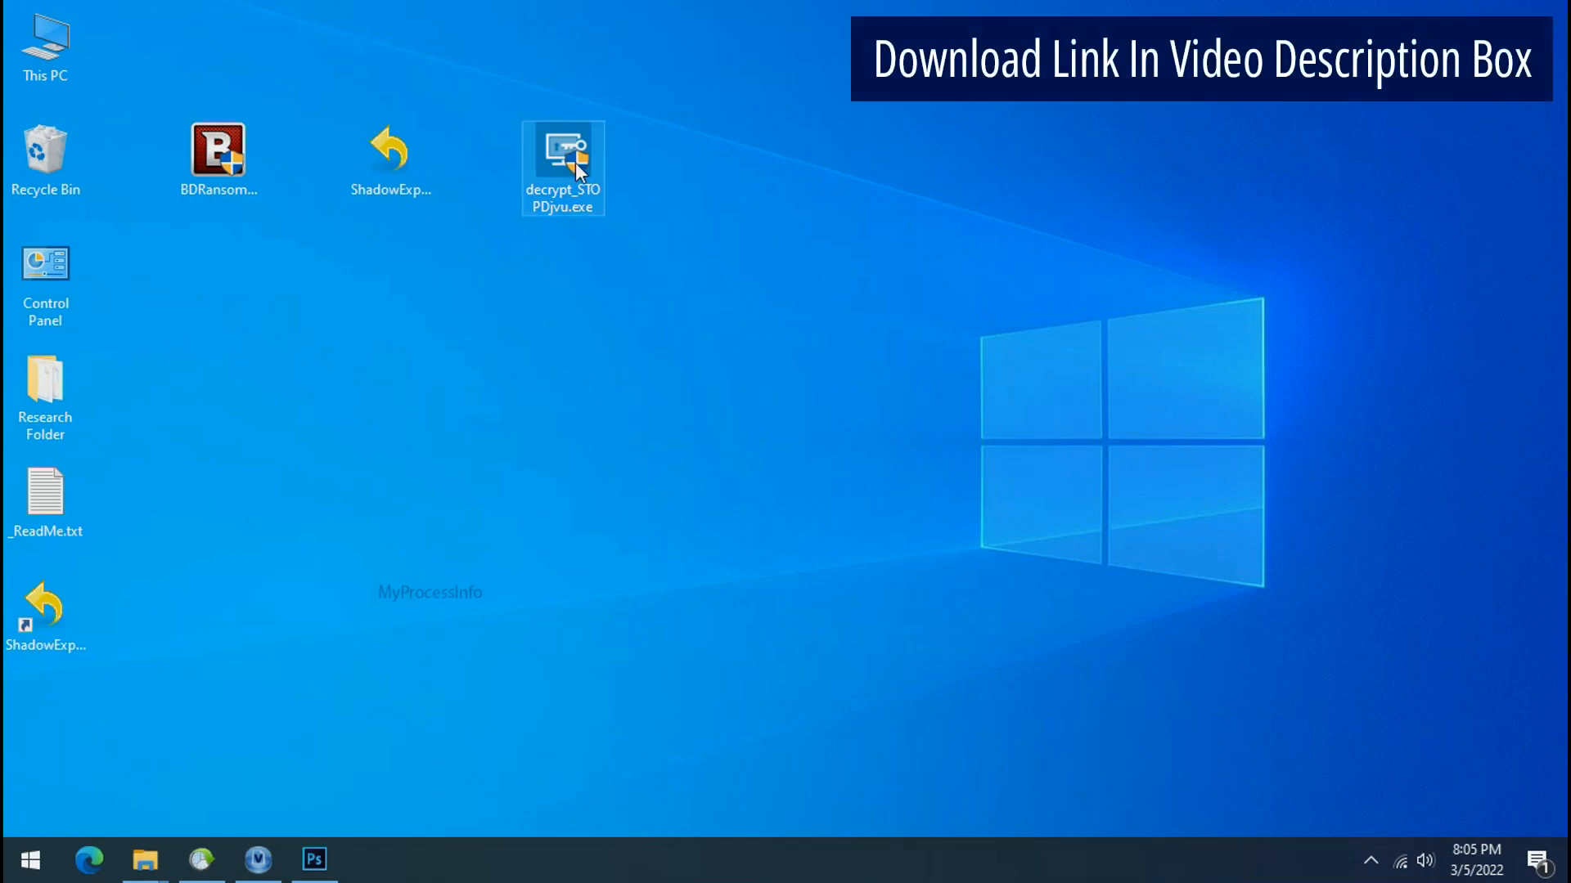
Launch the downloaded decrypt_STOPDjvu.exe from the desktop.
{"action": "left_click", "coordinate": [576, 162]}
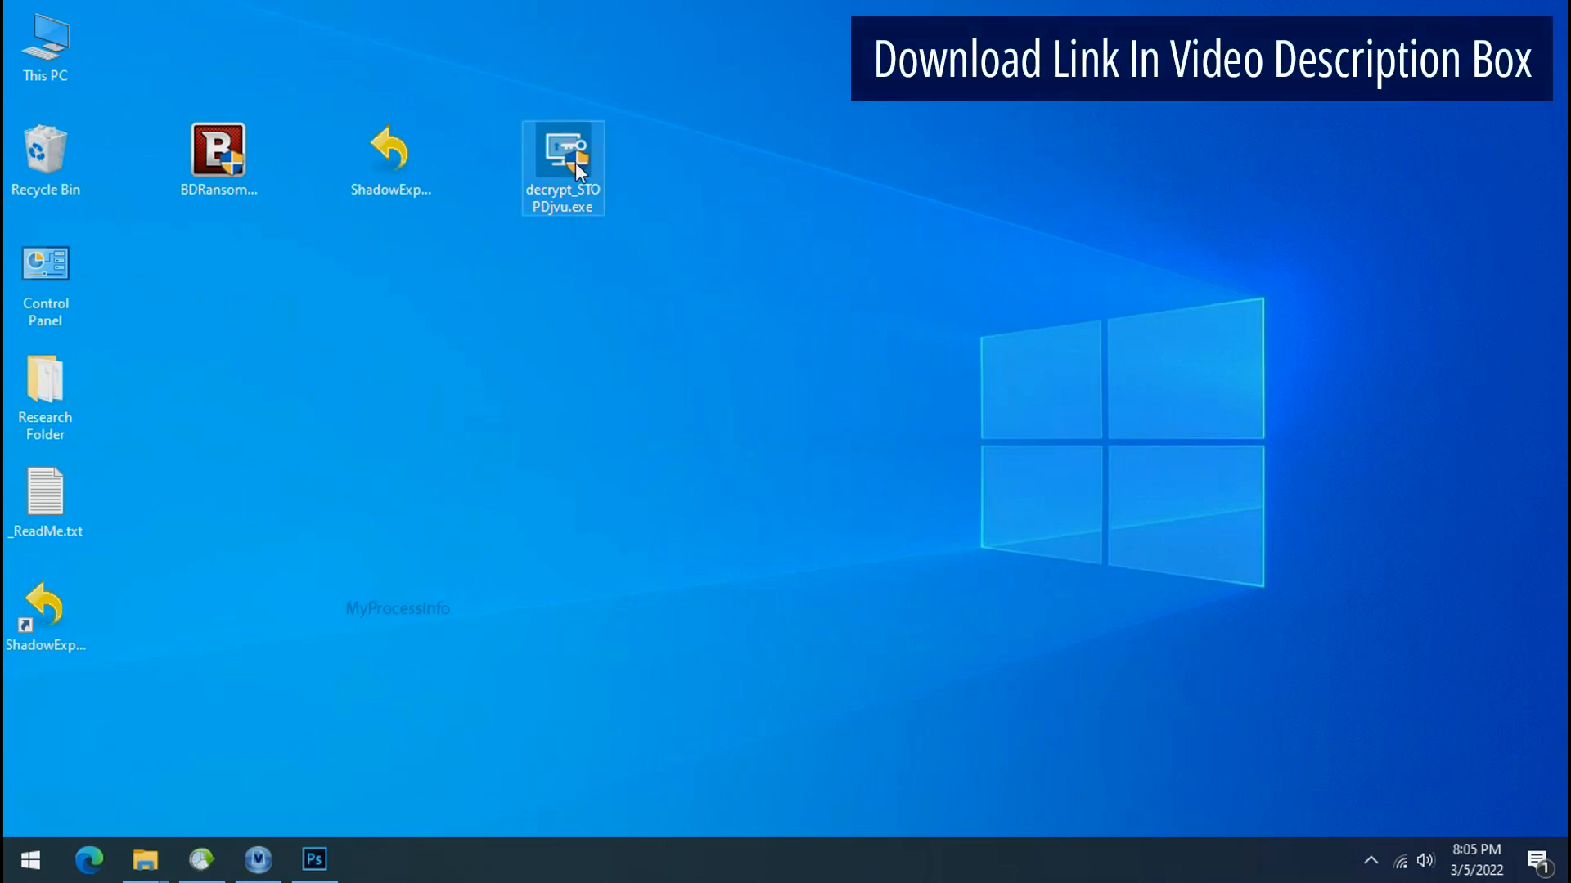